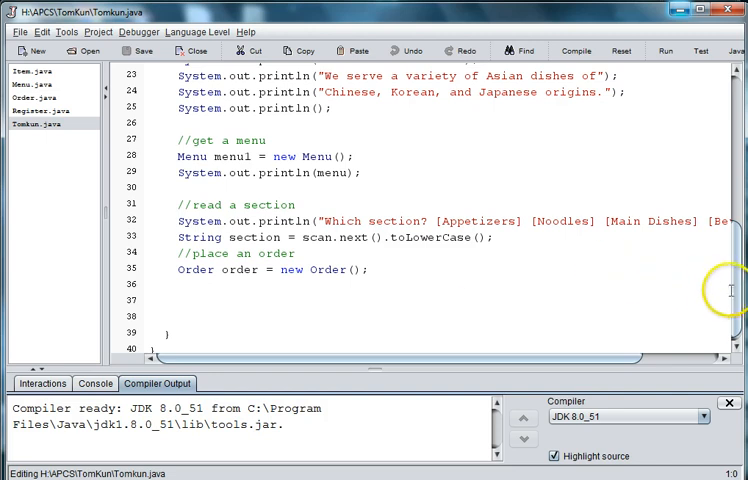
pyautogui.scroll(2, 723, 259)
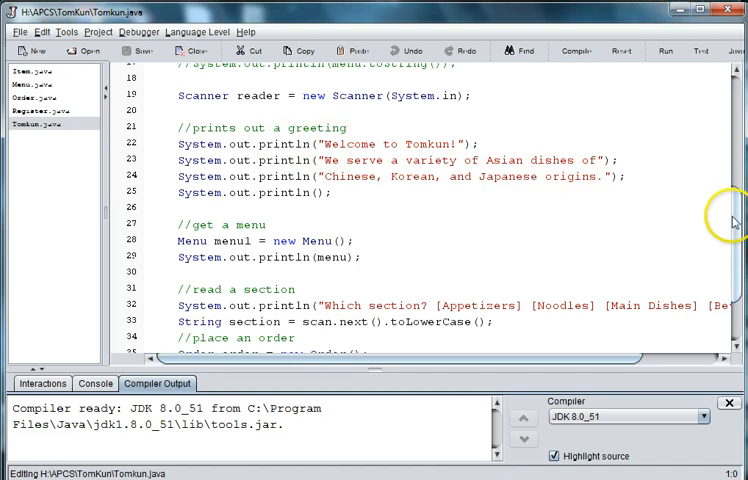
pyautogui.moveTo(731, 217); pyautogui.dragTo(735, 235)
pyautogui.scroll(-2, 735, 235)
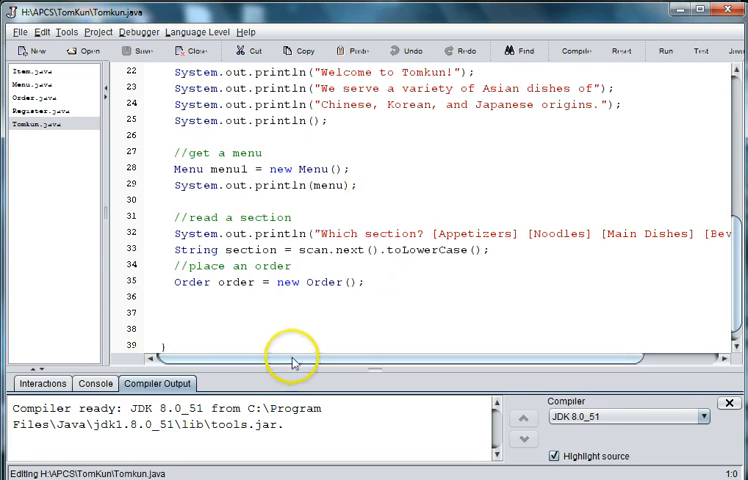
pyautogui.moveTo(295, 363)
pyautogui.mouseDown()
pyautogui.moveTo(283, 364)
pyautogui.moveTo(345, 364)
pyautogui.moveTo(280, 366)
pyautogui.mouseUp()
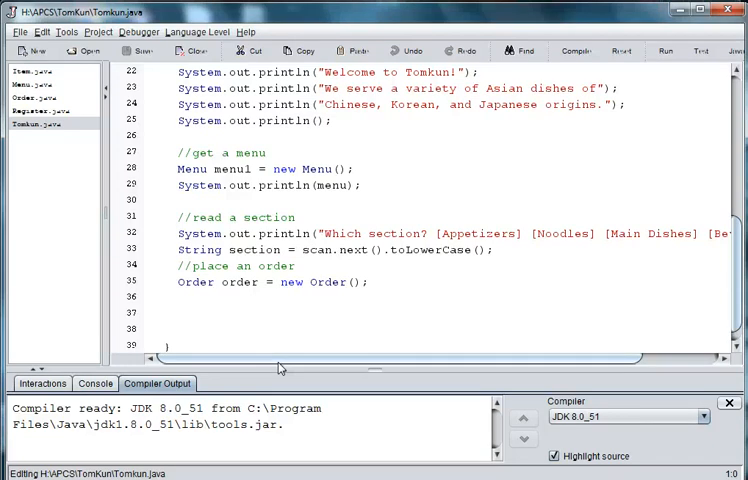
# Add the comment //read full menu on a new line after println(menu)
pyautogui.click(216, 205)
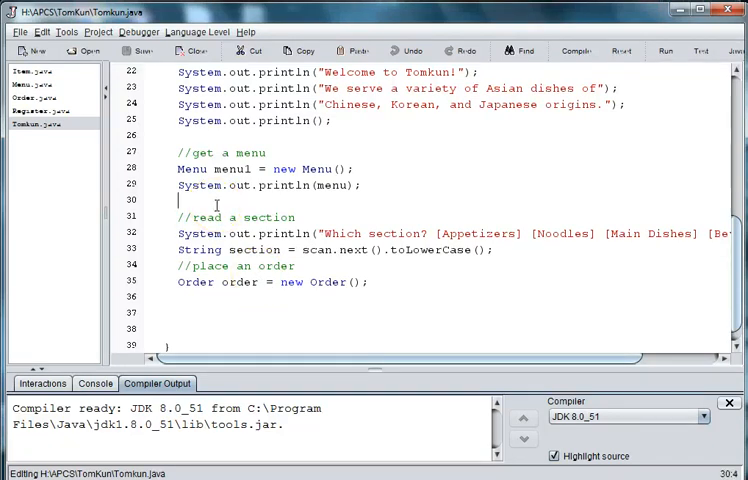
pyautogui.press('Return')
pyautogui.write('//')
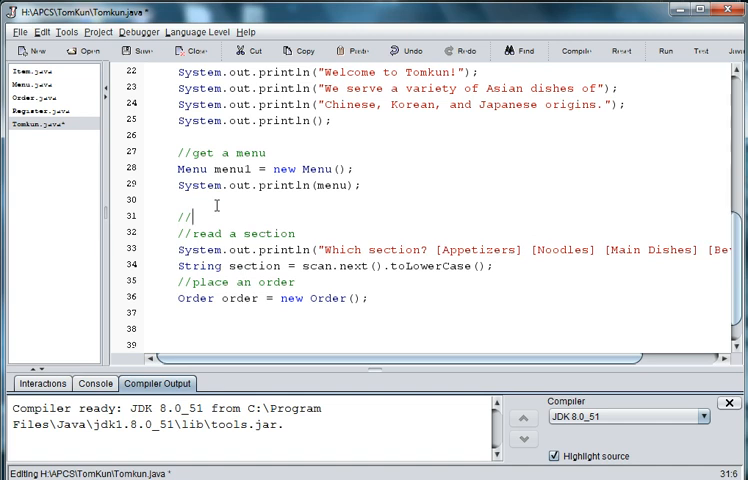
pyautogui.write('Syste')
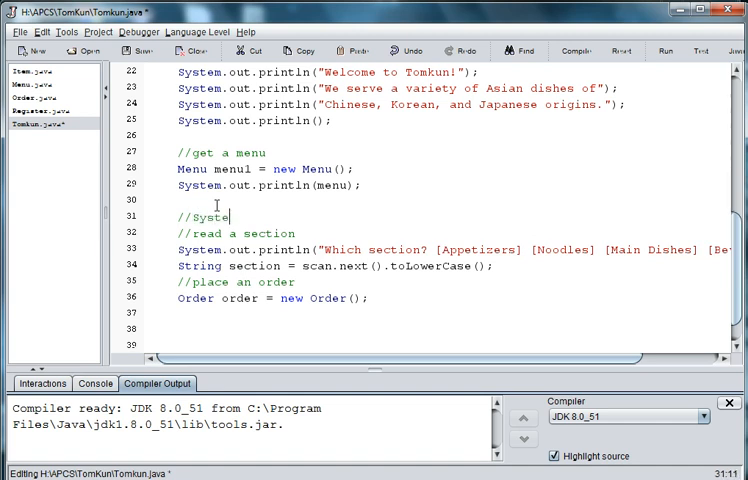
pyautogui.press('BackSpace')
pyautogui.press('BackSpace')
pyautogui.press('BackSpace')
pyautogui.press('BackSpace')
pyautogui.press('BackSpace')
pyautogui.write('re')
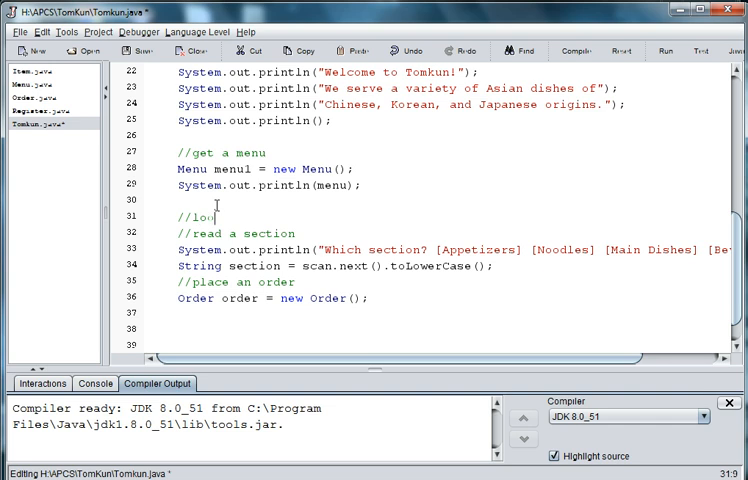
pyautogui.write('ad ')
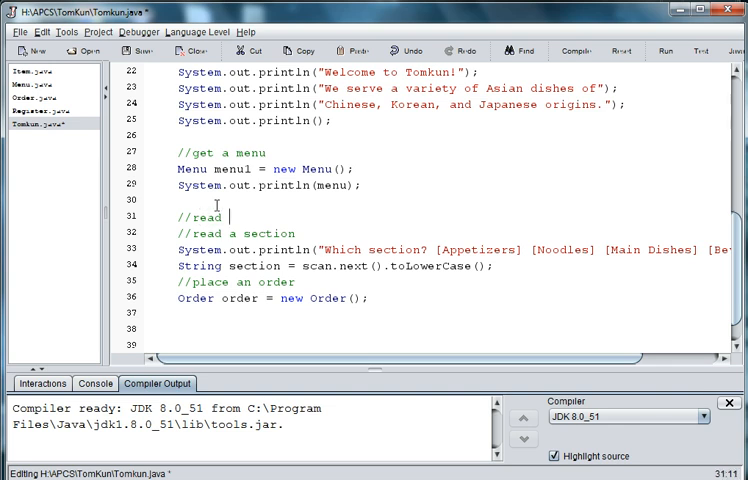
pyautogui.write('full menu')
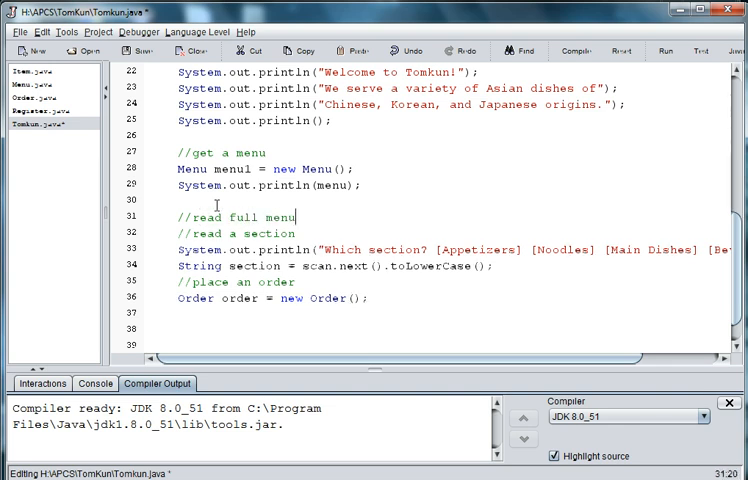
pyautogui.press('Return')
pyautogui.write('System.')
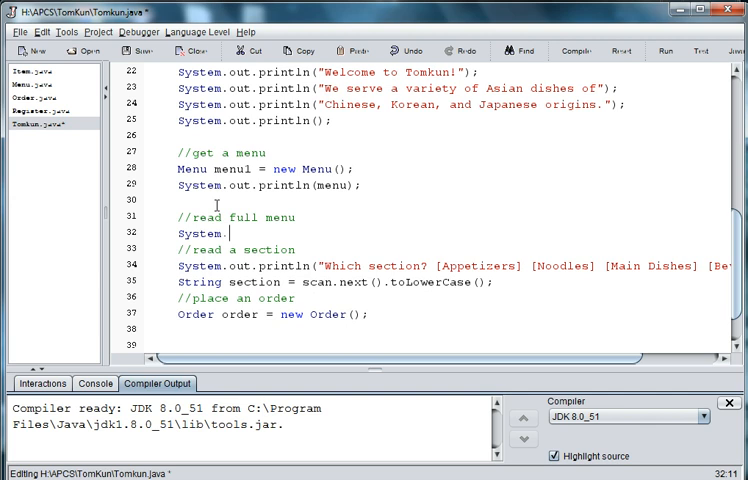
pyautogui.write('out/')
# Print the prompt "Would you like to view the full menu or just a section? [FULL][SEC]"
pyautogui.press('BackSpace')
pyautogui.write('.println')
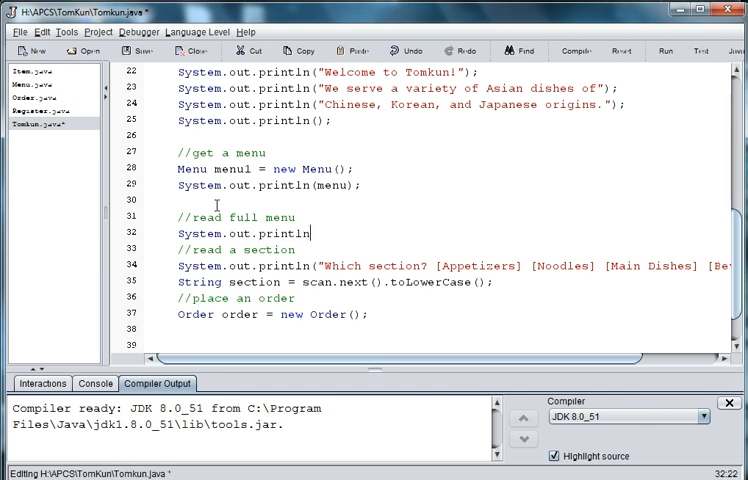
pyautogui.write('(')
pyautogui.write('Whould')
pyautogui.press('BackSpace')
pyautogui.press('BackSpace')
pyautogui.press('BackSpace')
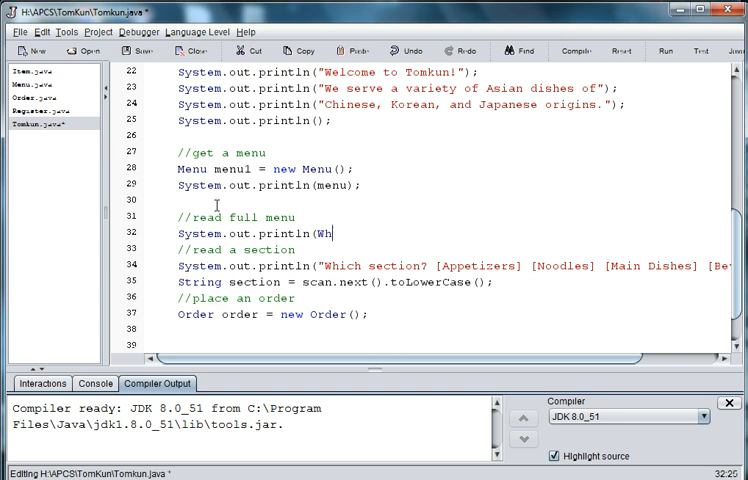
pyautogui.press('BackSpace')
pyautogui.press('BackSpace')
pyautogui.write('"Would you')
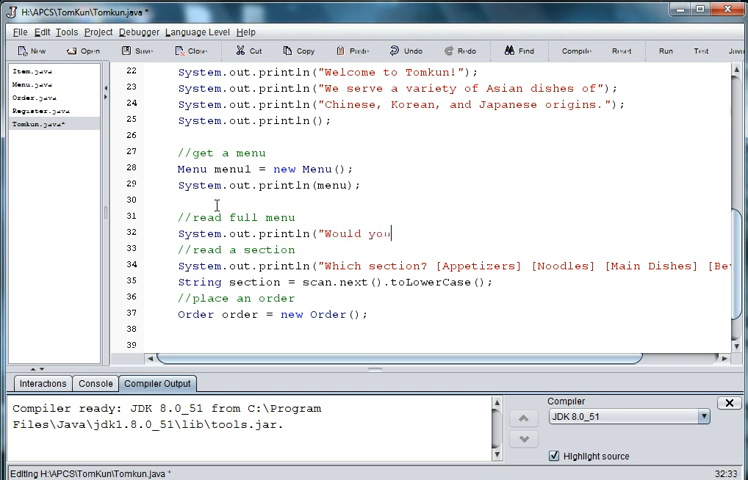
pyautogui.write(' like to view')
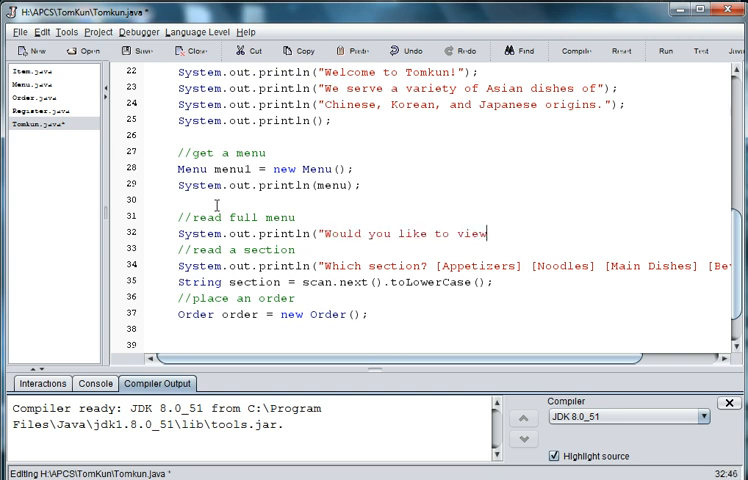
pyautogui.write(' the ful')
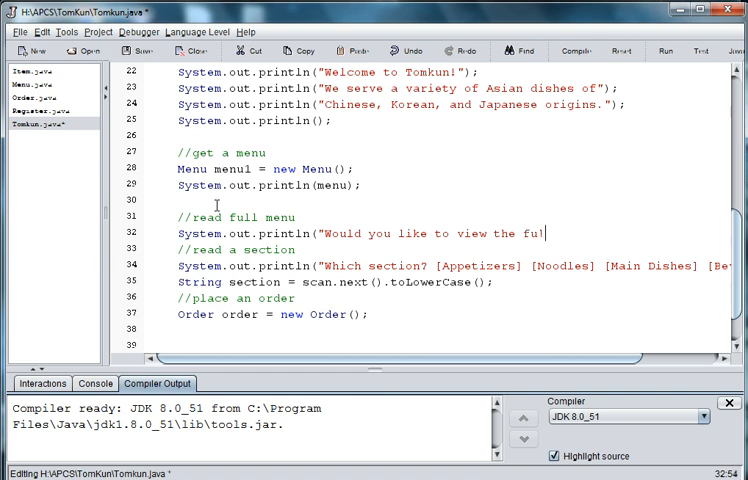
pyautogui.write('l menu')
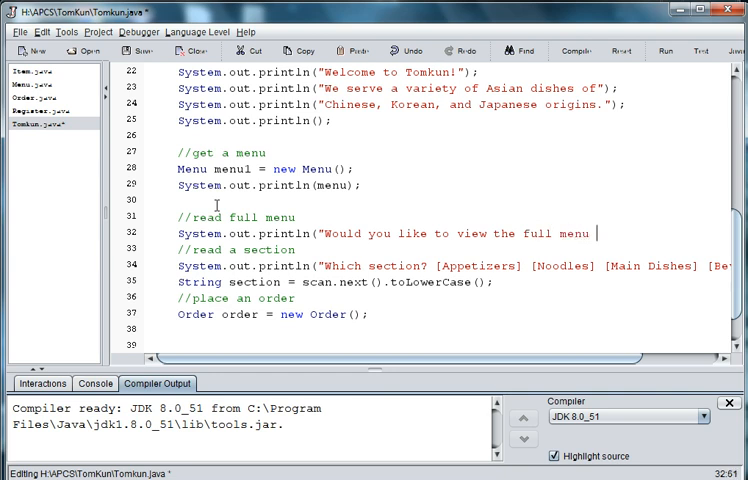
pyautogui.write('or just a s')
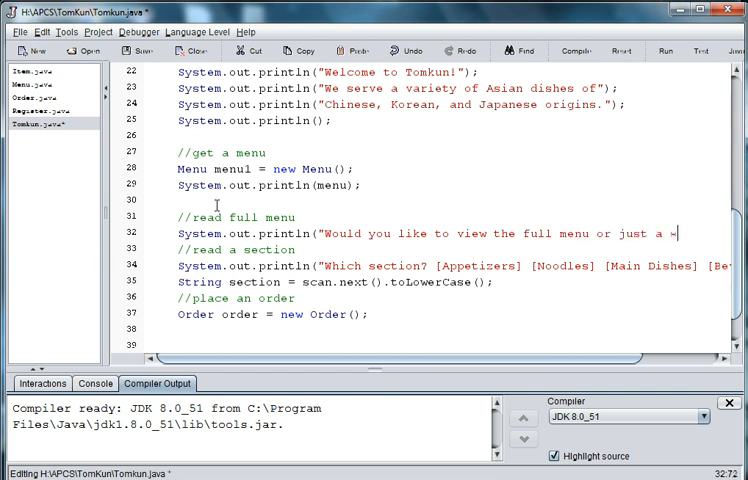
pyautogui.write('ection? (')
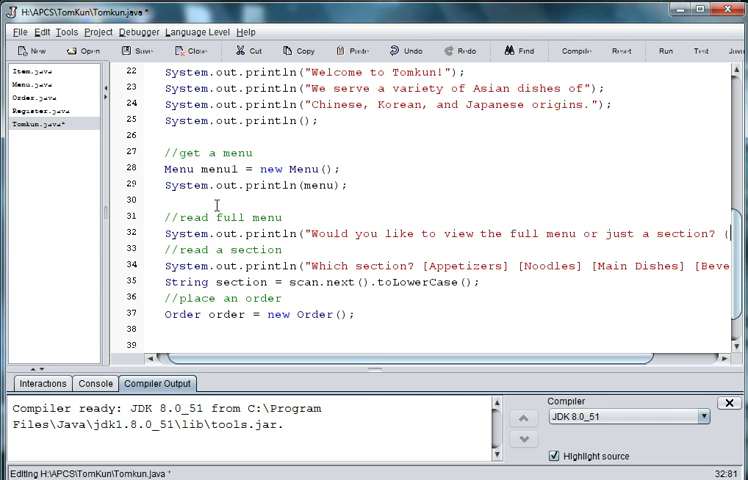
pyautogui.press('BackSpace')
pyautogui.write('[FULL')
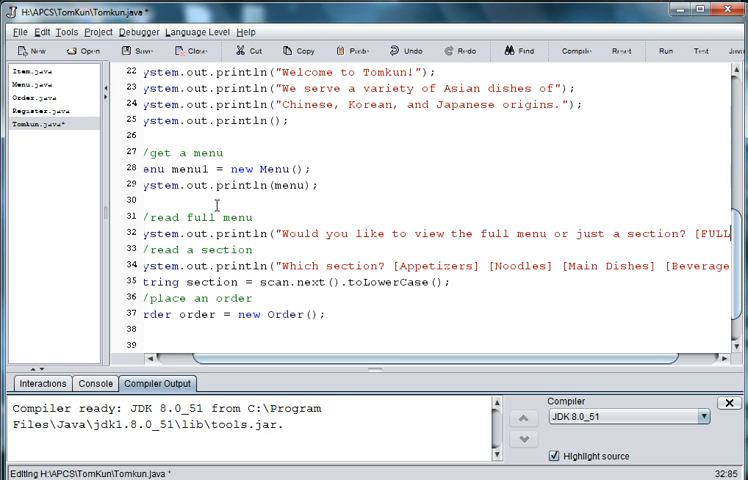
pyautogui.write('][')
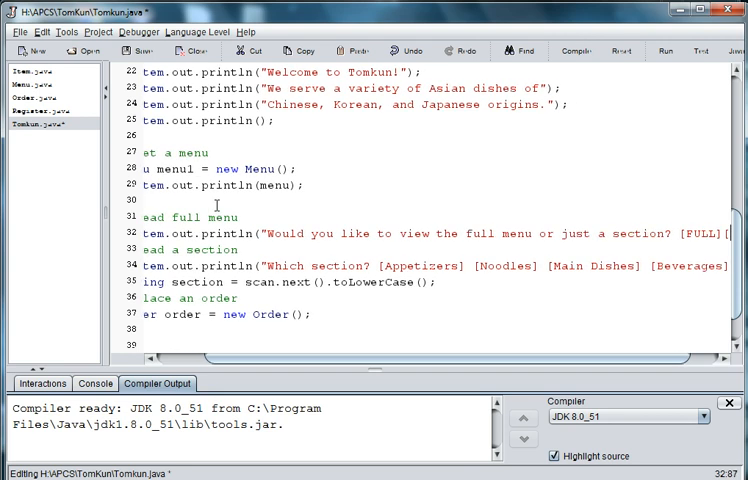
pyautogui.write('SEC]')
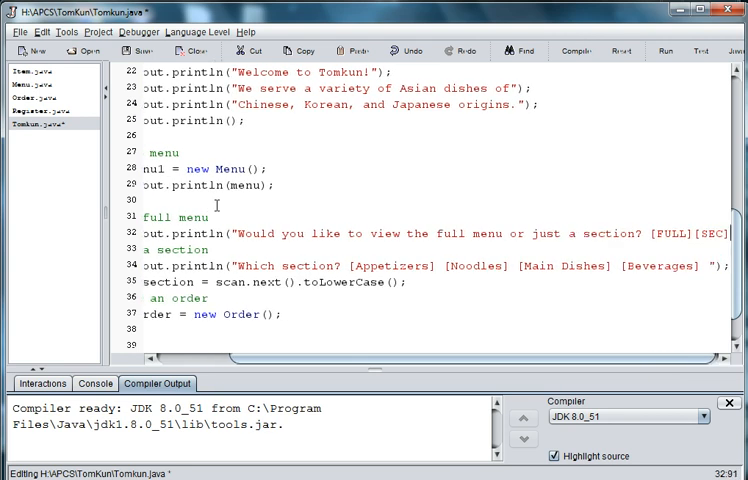
pyautogui.write('"')
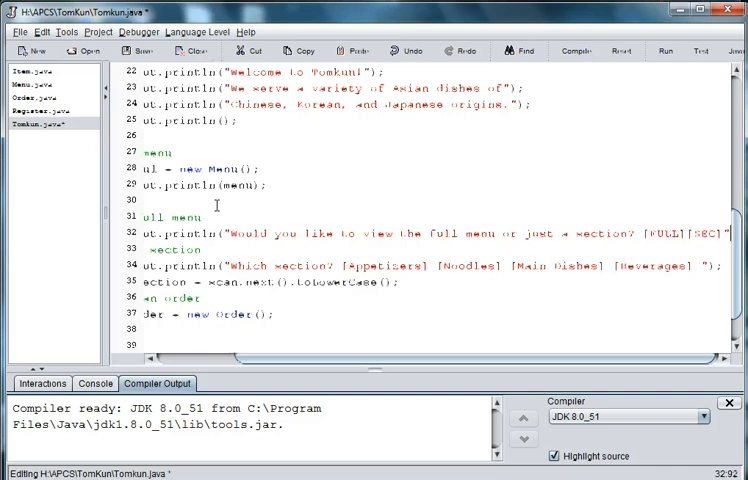
pyautogui.write(');')
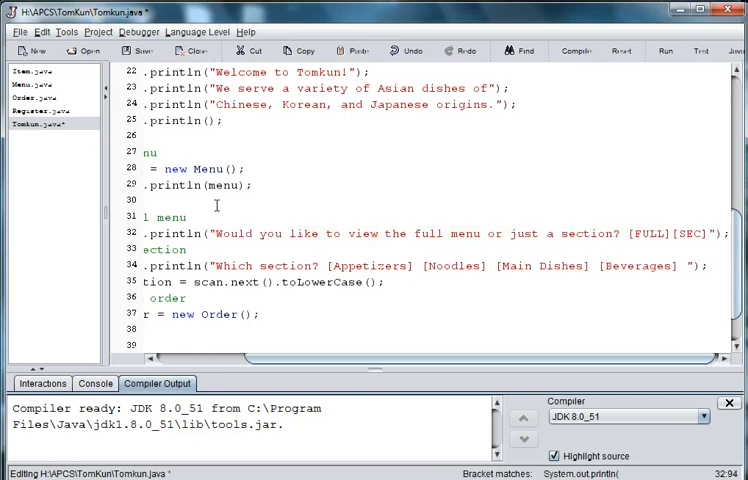
# Add the comment //get the answer on line 33 below the prompt
pyautogui.press('Return')
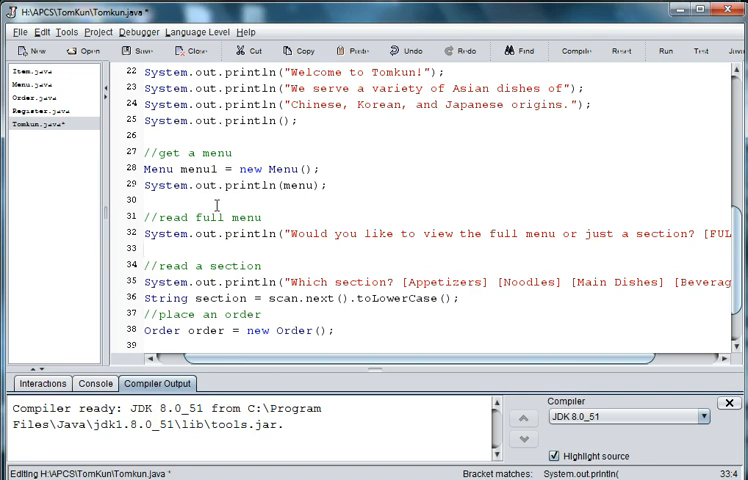
pyautogui.press('Return')
pyautogui.write(';')
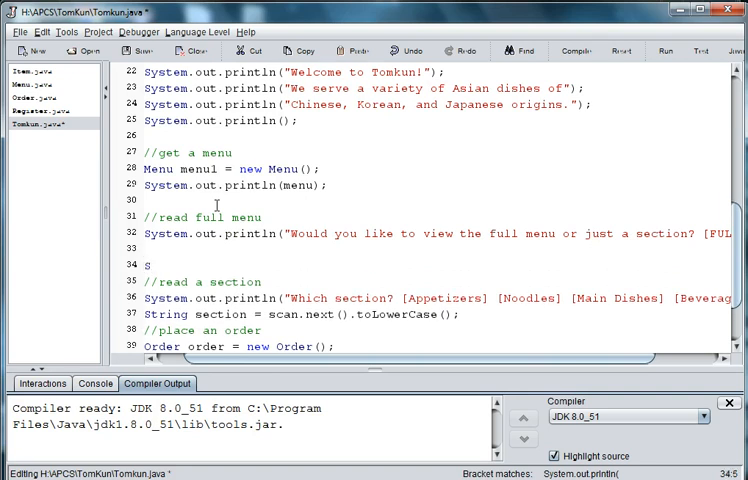
pyautogui.press('BackSpace')
pyautogui.press('BackSpace')
pyautogui.press('BackSpace')
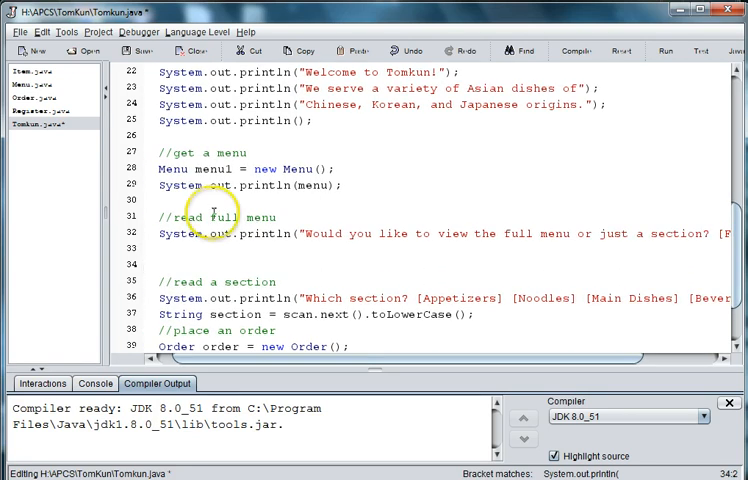
pyautogui.click(186, 247)
pyautogui.write('//')
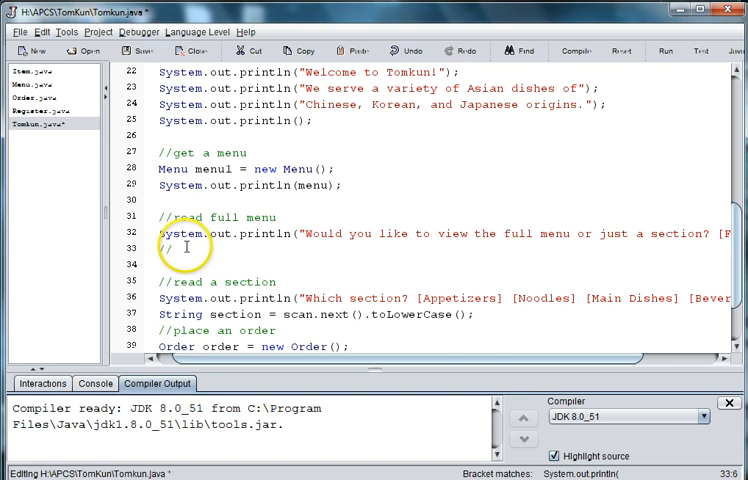
pyautogui.write('get the ')
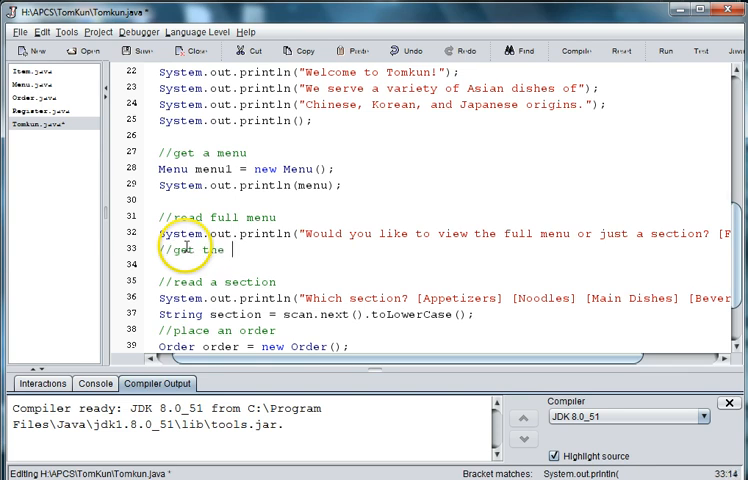
pyautogui.write('answer')
# Declare String answer = reader.next(); on line 34, fixing the scanner name
pyautogui.press('Return')
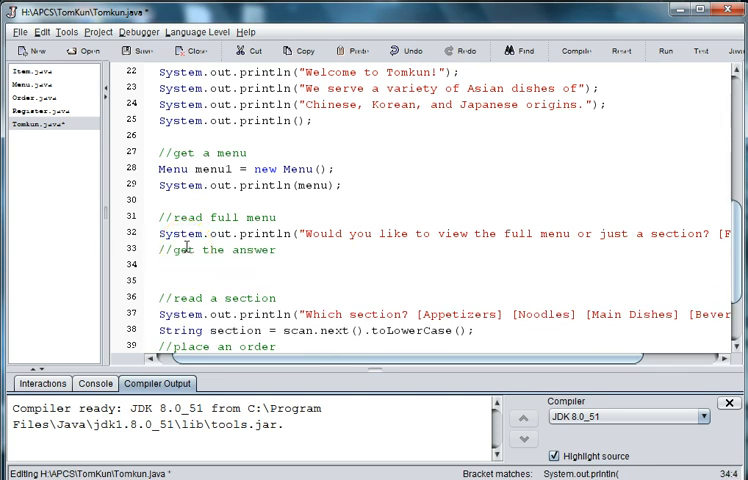
pyautogui.write('String answ')
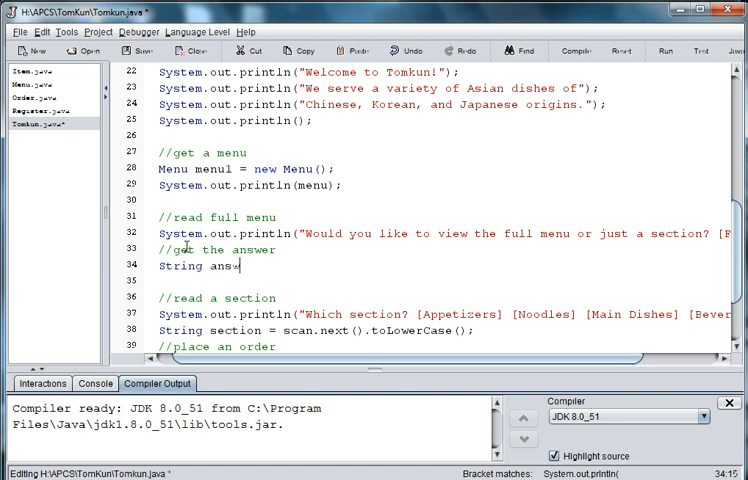
pyautogui.write('er = ')
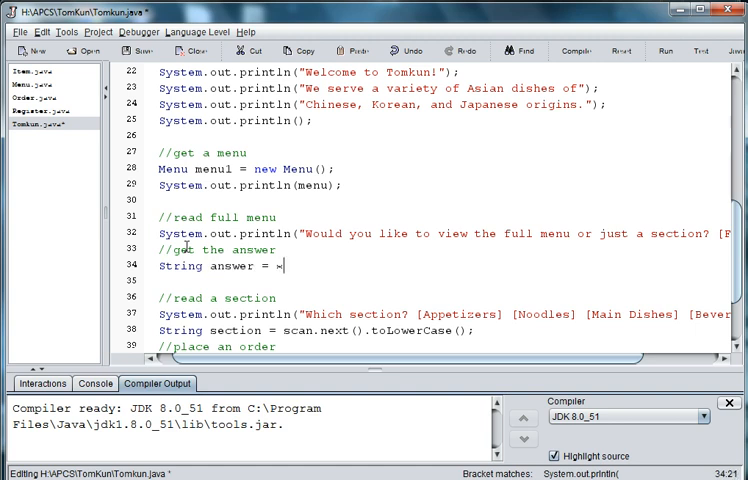
pyautogui.write('s')
pyautogui.write('an')
pyautogui.press('BackSpace')
pyautogui.press('BackSpace')
pyautogui.write('can')
pyautogui.press('BackSpace')
pyautogui.press('BackSpace')
pyautogui.press('BackSpace')
pyautogui.press('BackSpace')
pyautogui.write('reader.n')
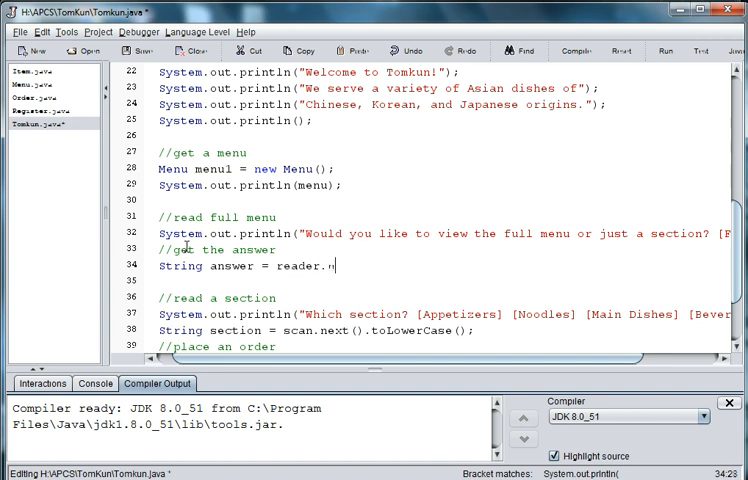
pyautogui.write('ext();')
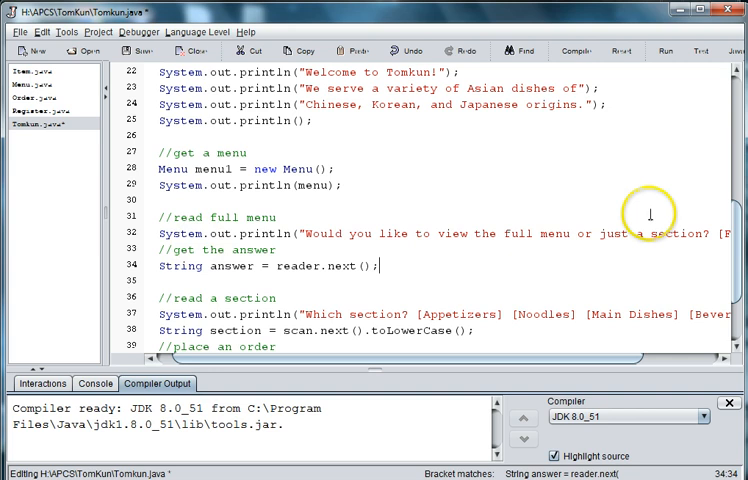
pyautogui.scroll(1, 724, 230)
pyautogui.scroll(1, 738, 228)
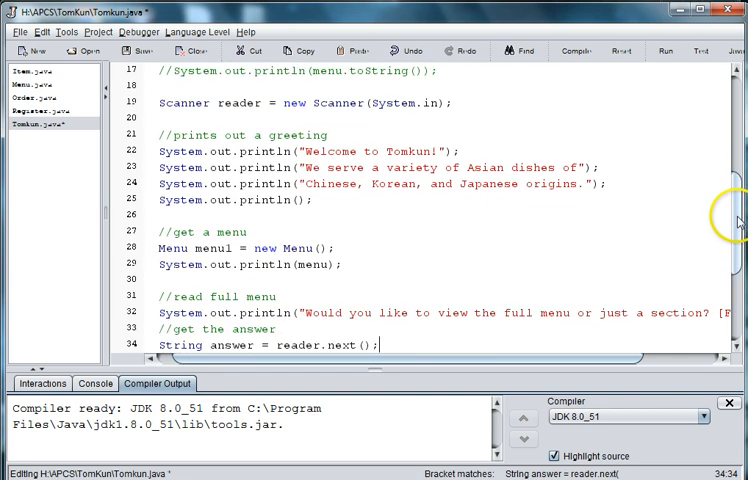
pyautogui.moveTo(452, 104); pyautogui.dragTo(165, 104)
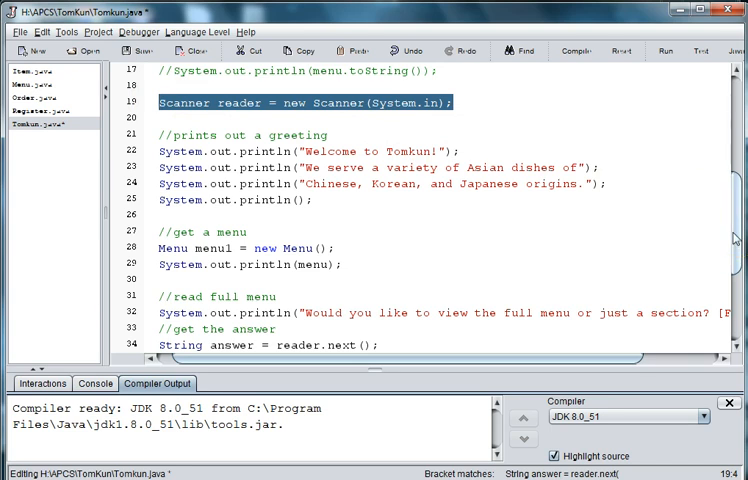
pyautogui.moveTo(736, 238); pyautogui.dragTo(736, 248)
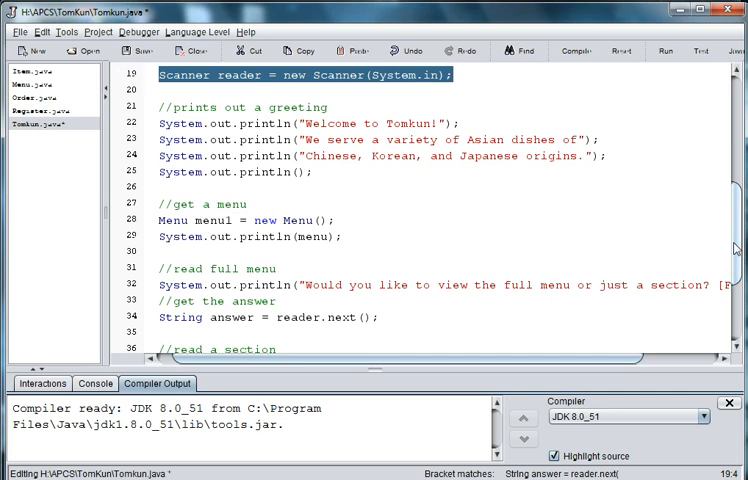
pyautogui.moveTo(736, 248); pyautogui.dragTo(739, 284)
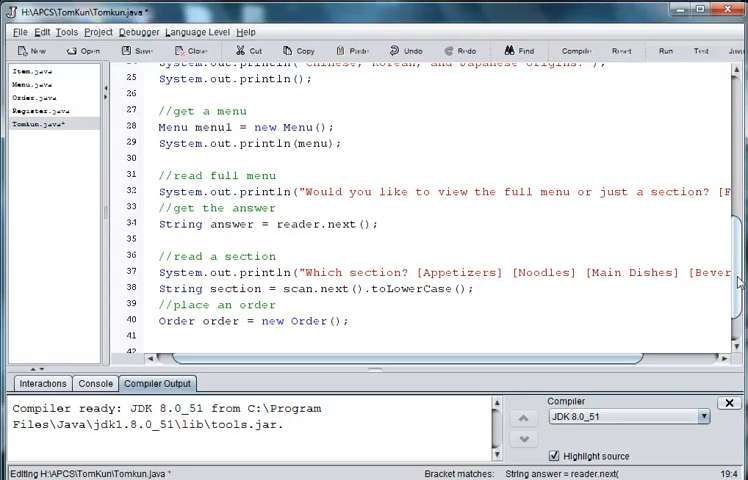
pyautogui.moveTo(738, 282); pyautogui.dragTo(740, 287)
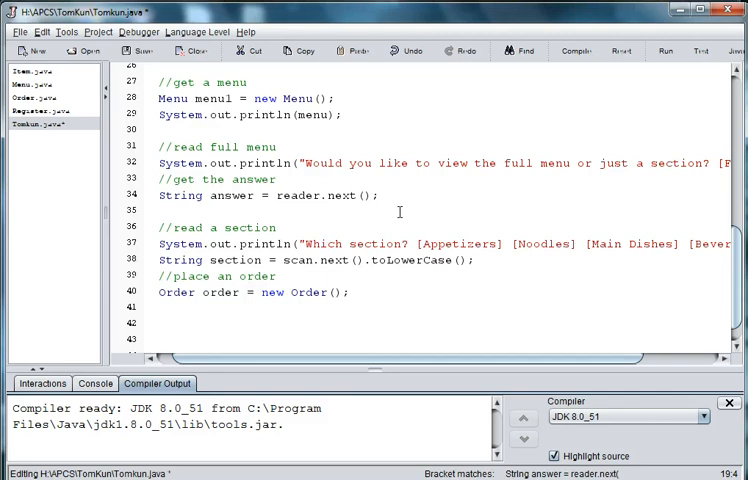
# Write the comment //check for answer on line 35
pyautogui.click(303, 244)
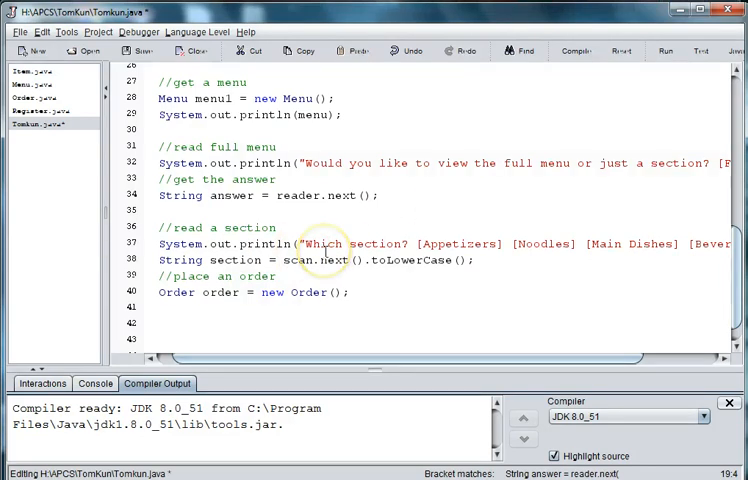
pyautogui.click(312, 203)
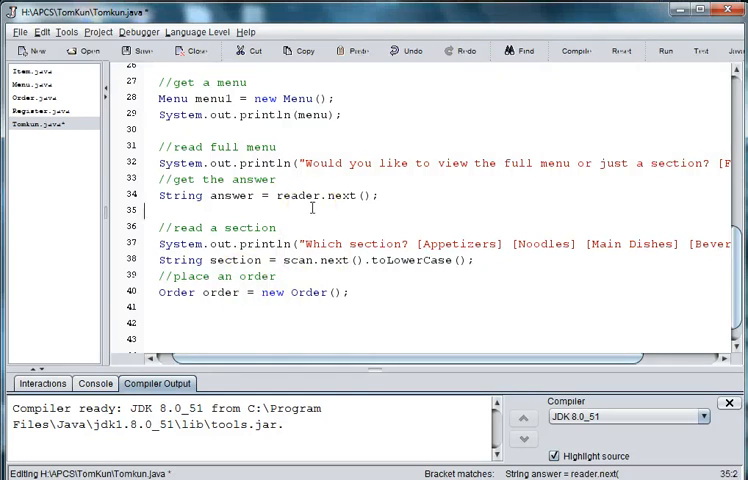
pyautogui.click(330, 218)
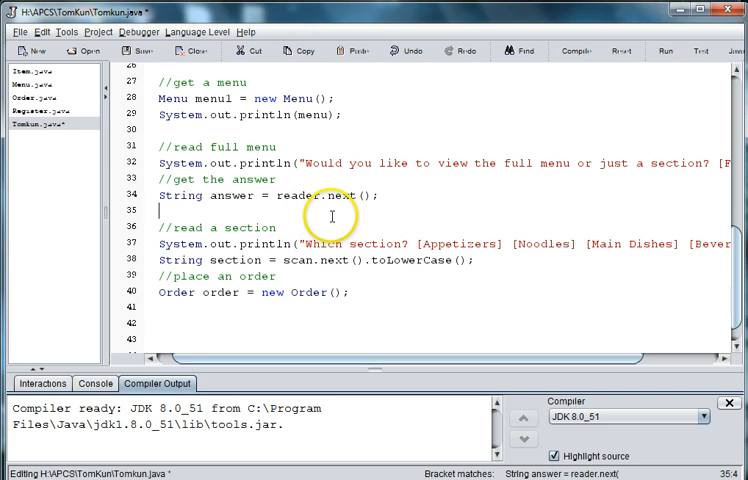
pyautogui.press('Return')
pyautogui.press('BackSpace')
pyautogui.press('BackSpace')
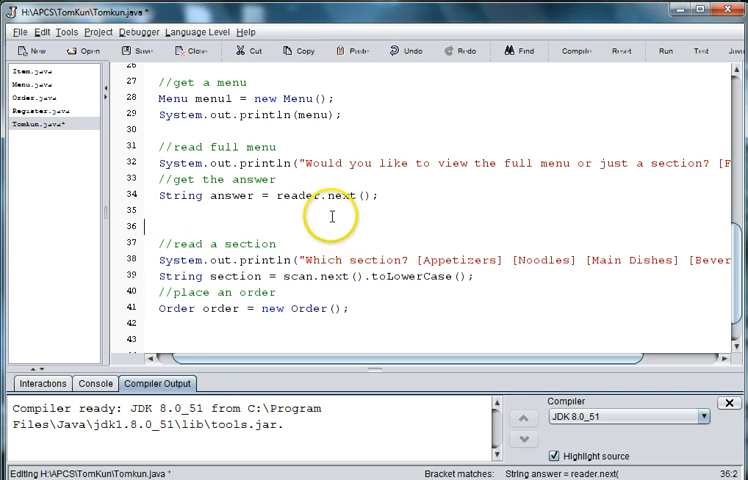
pyautogui.press('BackSpace')
pyautogui.press('BackSpace')
pyautogui.click(291, 214)
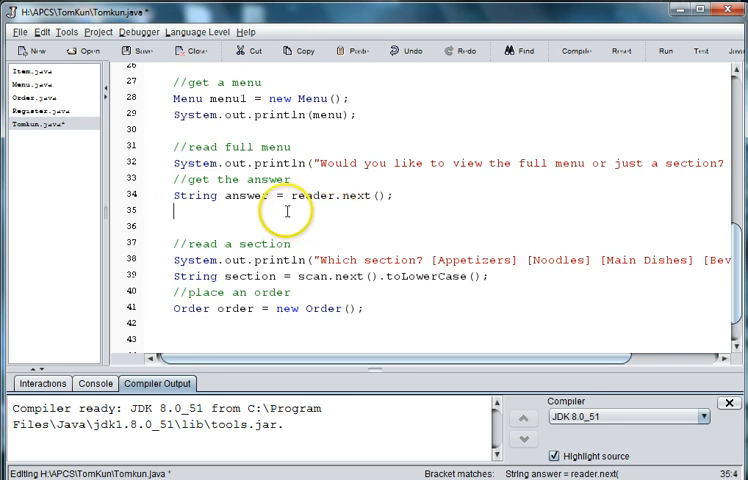
pyautogui.write('//check for ')
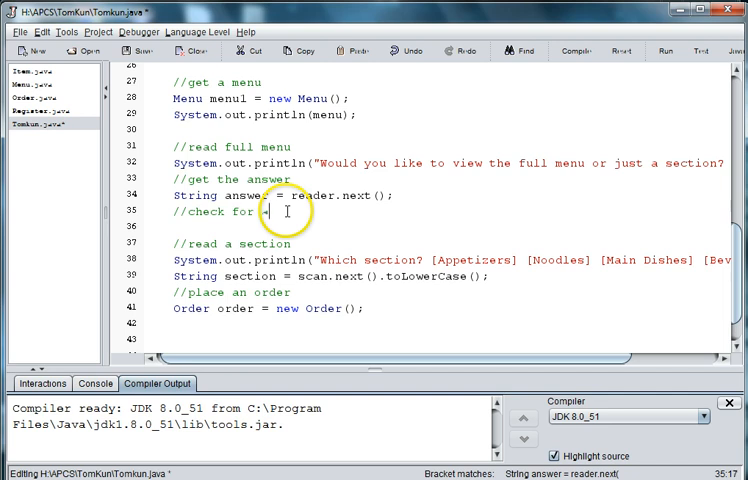
pyautogui.write('answer')
# Start while(answer.equalsIgnoreCase("full") on line 36
pyautogui.press('Return')
pyautogui.write('whil')
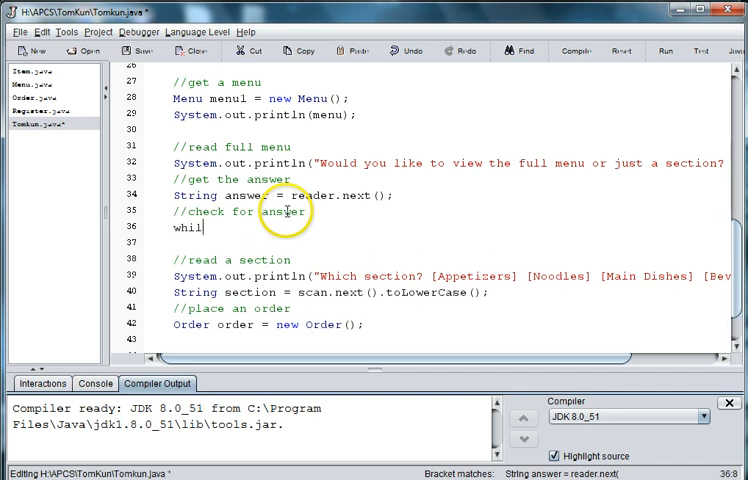
pyautogui.write('e(')
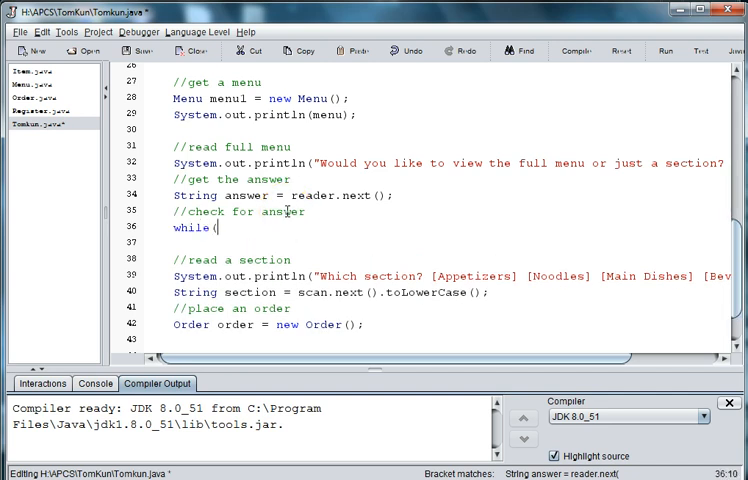
pyautogui.write('asw')
pyautogui.press('BackSpace')
pyautogui.press('BackSpace')
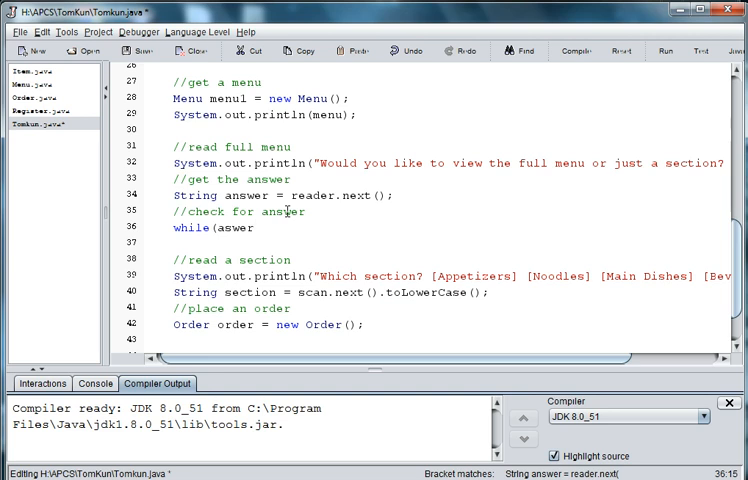
pyautogui.write('nswer.')
pyautogui.write('equal')
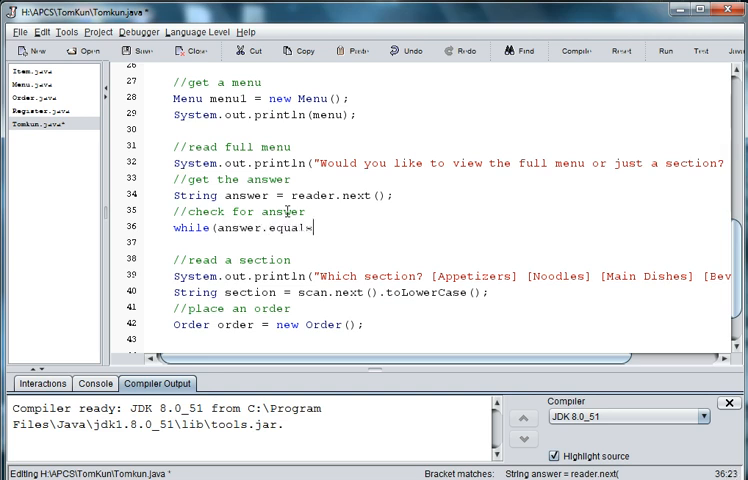
pyautogui.write('sI')
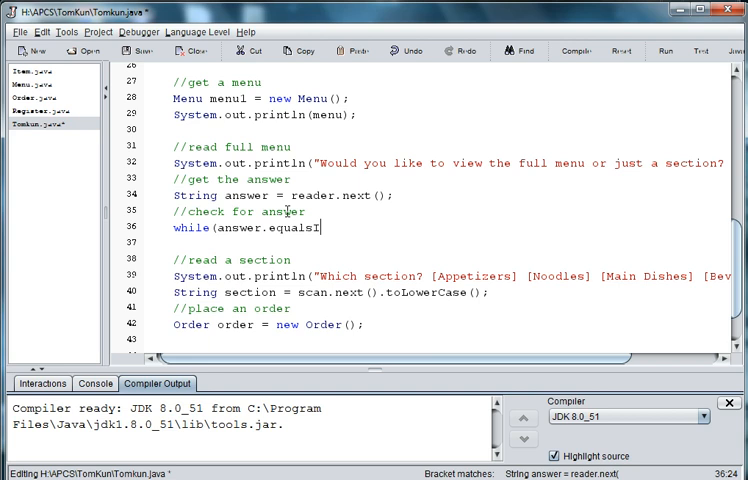
pyautogui.write('gnoreCa')
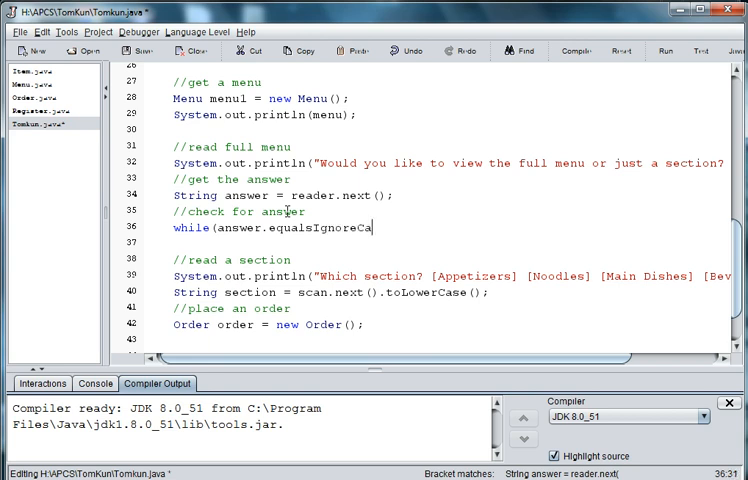
pyautogui.write('se("')
pyautogui.write('full")')
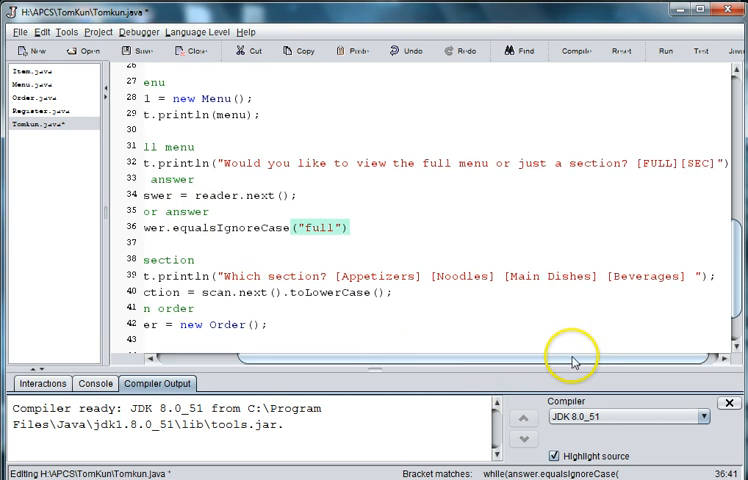
pyautogui.moveTo(573, 362); pyautogui.dragTo(593, 346)
pyautogui.moveTo(626, 162); pyautogui.dragTo(707, 162)
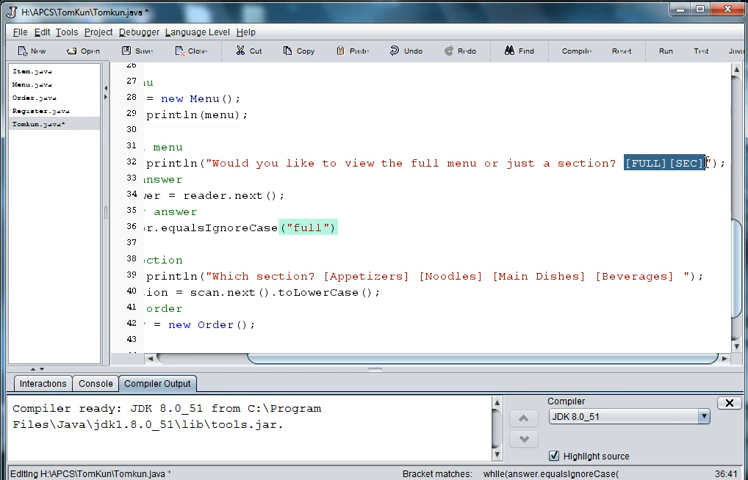
pyautogui.moveTo(707, 162); pyautogui.dragTo(707, 162)
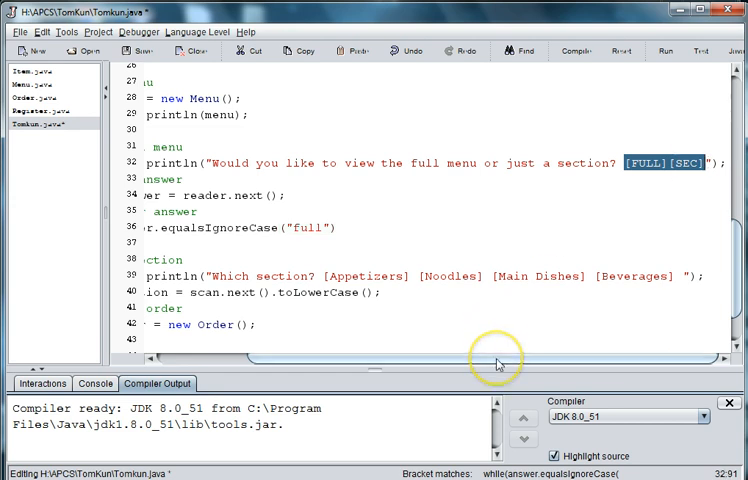
pyautogui.moveTo(497, 365)
pyautogui.mouseDown()
pyautogui.moveTo(429, 364)
pyautogui.moveTo(438, 327)
pyautogui.mouseUp()
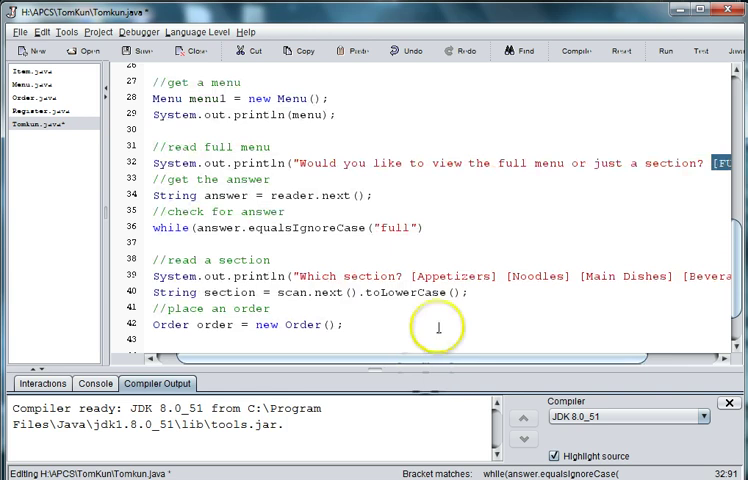
# Extend the condition with || answer.equalsIgnoreCase("sec")){ and a blank body line
pyautogui.click(430, 228)
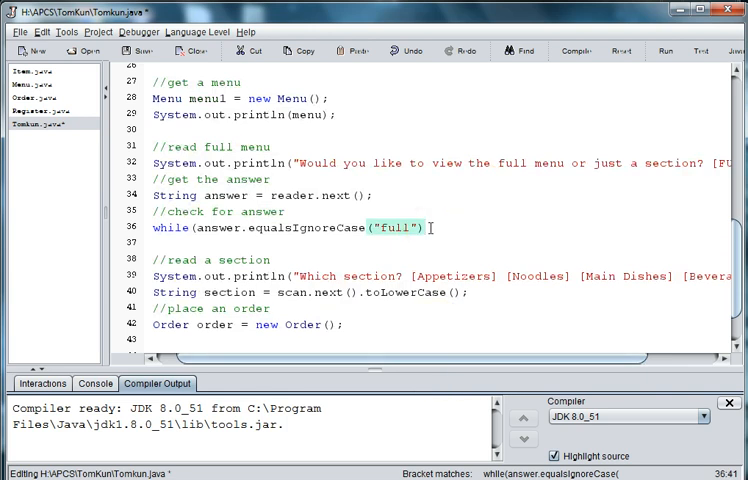
pyautogui.write(' |')
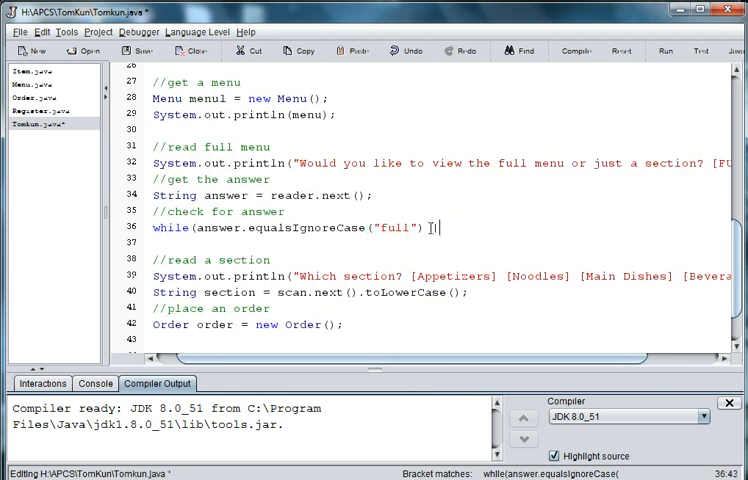
pyautogui.write('| answer.')
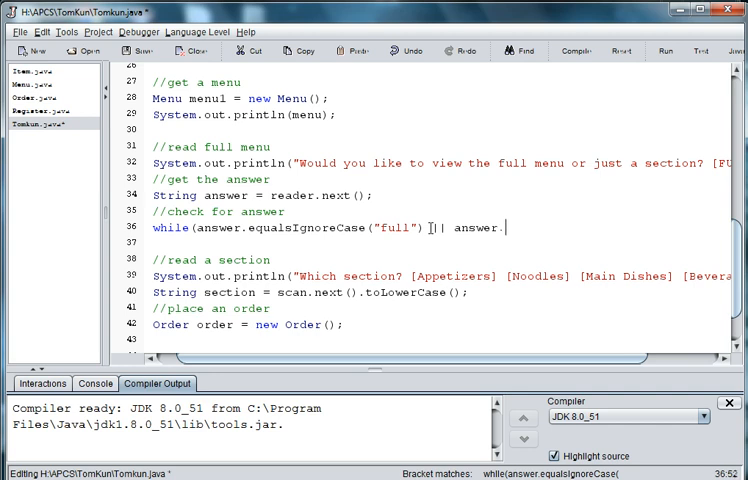
pyautogui.write('equals')
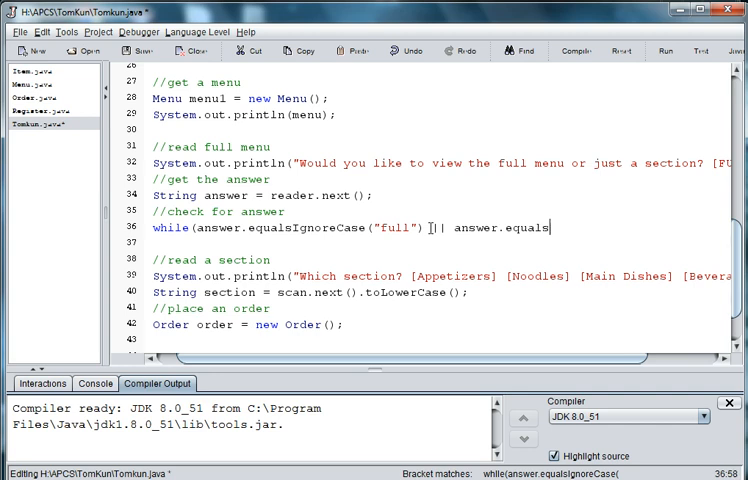
pyautogui.write('Ignor')
pyautogui.write('eC')
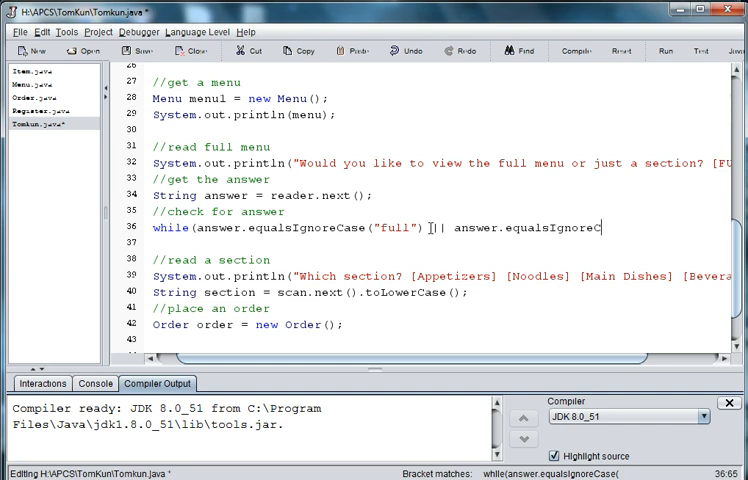
pyautogui.write('ase)')
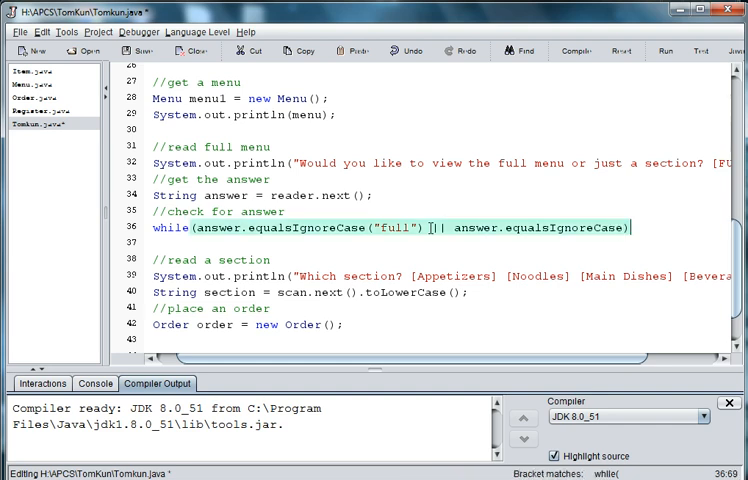
pyautogui.press('BackSpace')
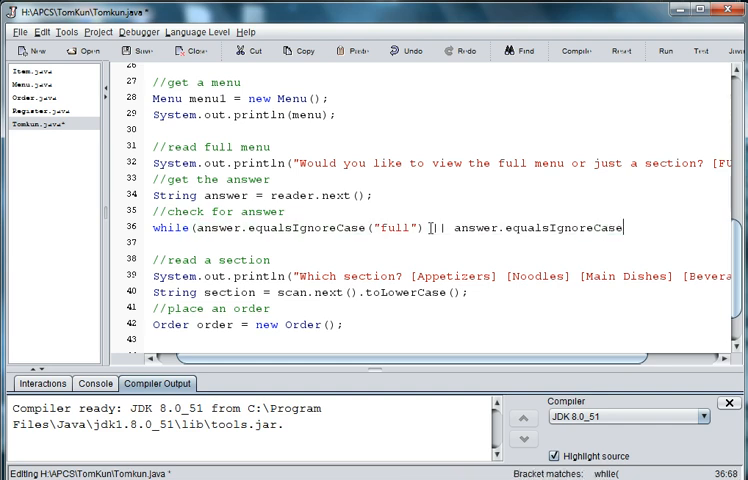
pyautogui.write('("sec"')
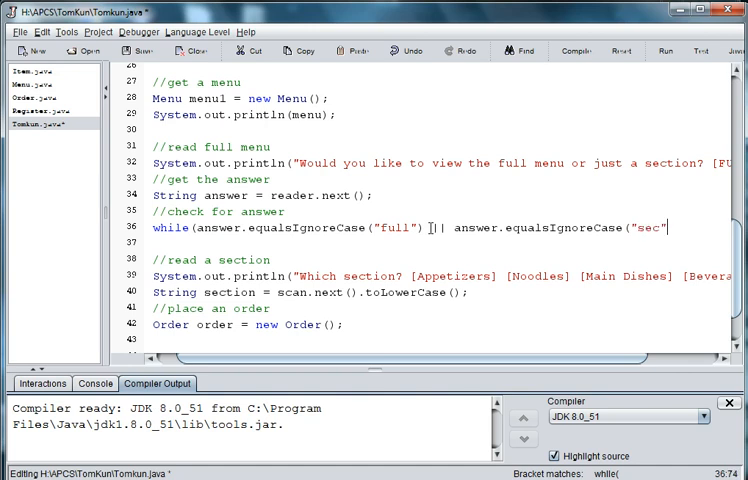
pyautogui.write(')')
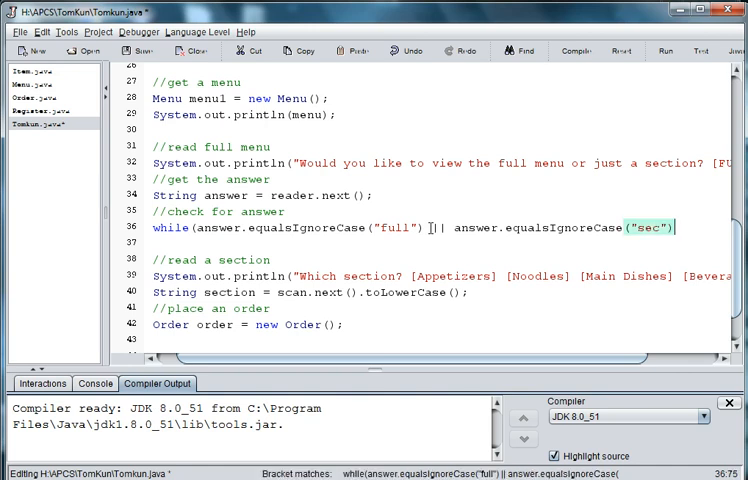
pyautogui.write(')(')
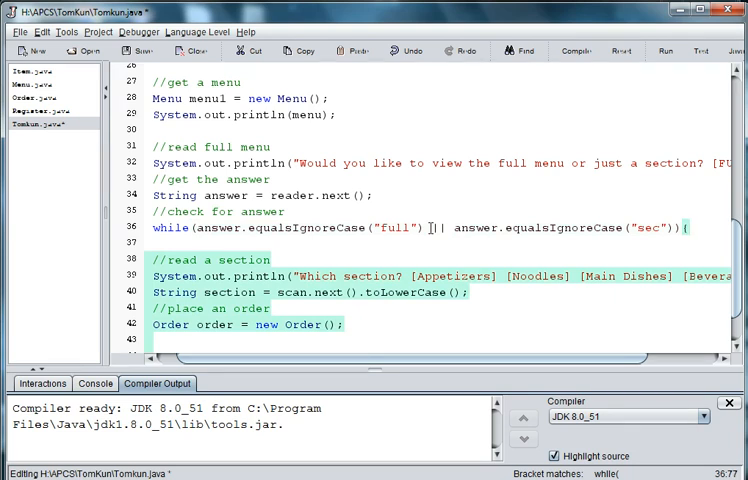
# Close the loop with } and add answer = reader.next(); //rescans input inside it
pyautogui.press('Return')
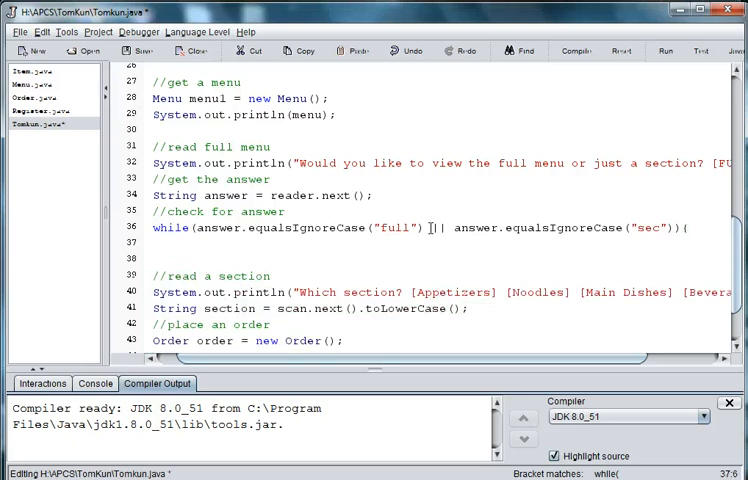
pyautogui.write('}')
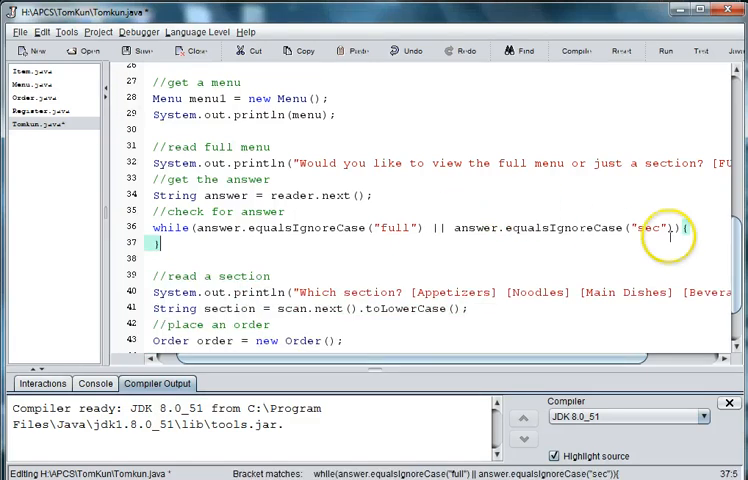
pyautogui.click(708, 233)
pyautogui.press('Return')
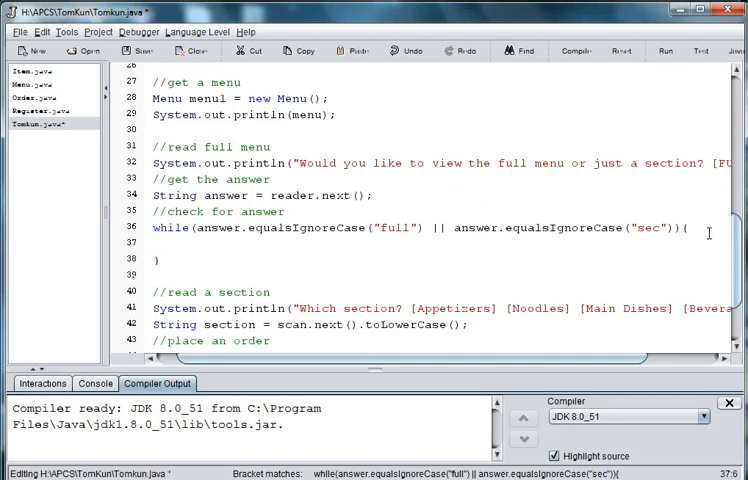
pyautogui.write('answe')
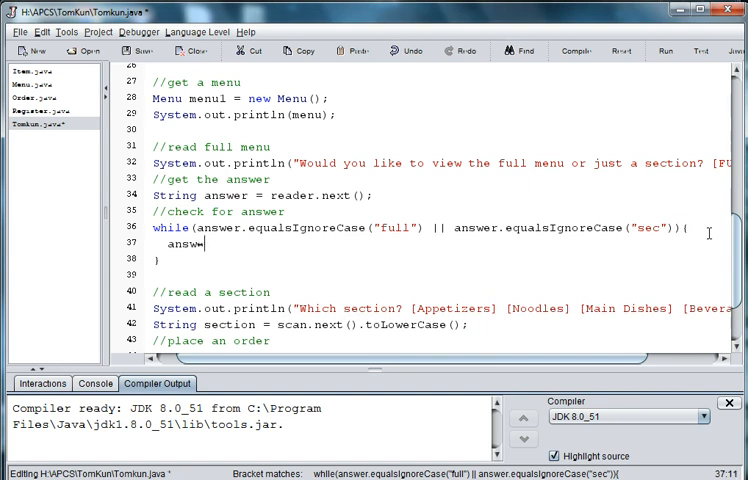
pyautogui.write('r = r')
pyautogui.write('eader.')
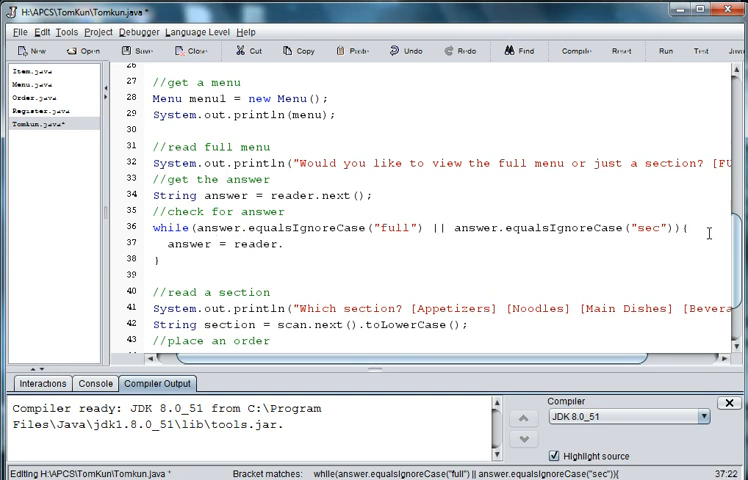
pyautogui.write('next')
pyautogui.write('(); ')
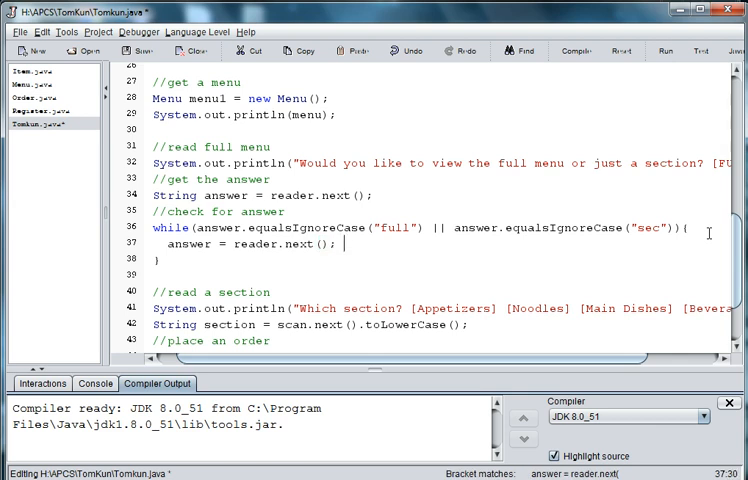
pyautogui.write('//resc')
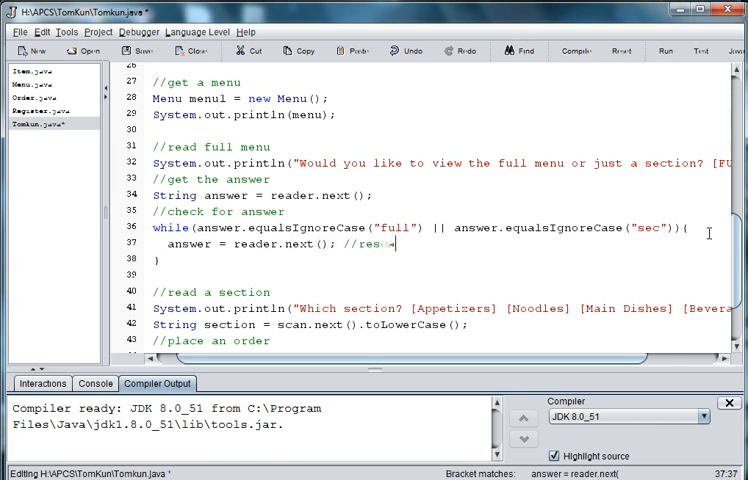
pyautogui.write('ans input')
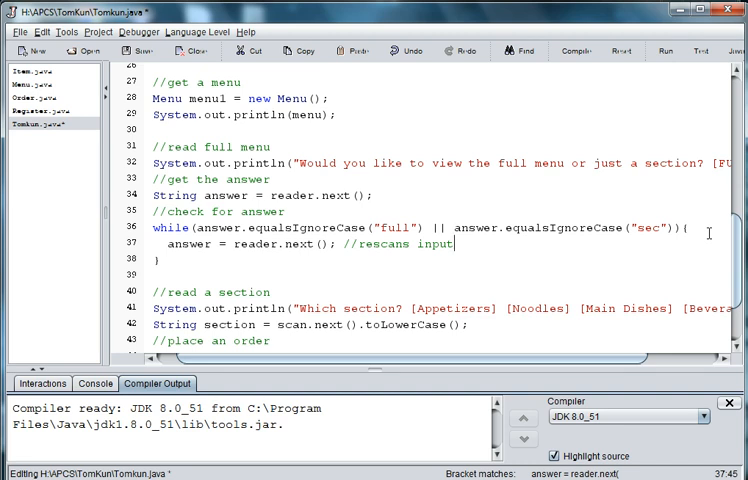
pyautogui.click(688, 233)
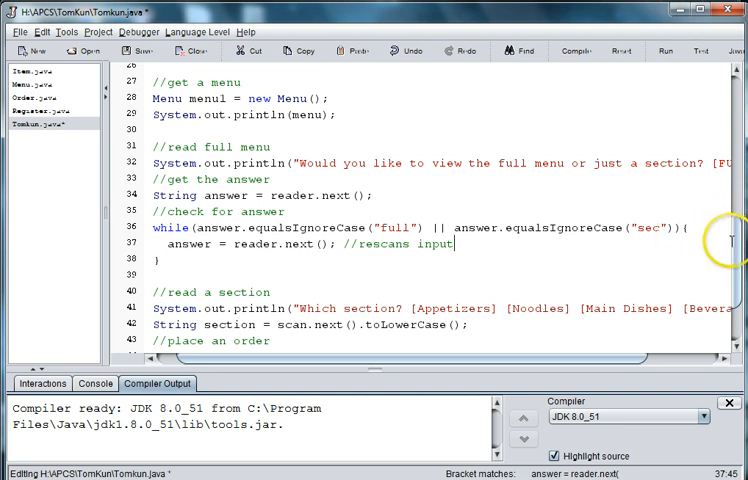
pyautogui.moveTo(738, 258); pyautogui.dragTo(737, 259)
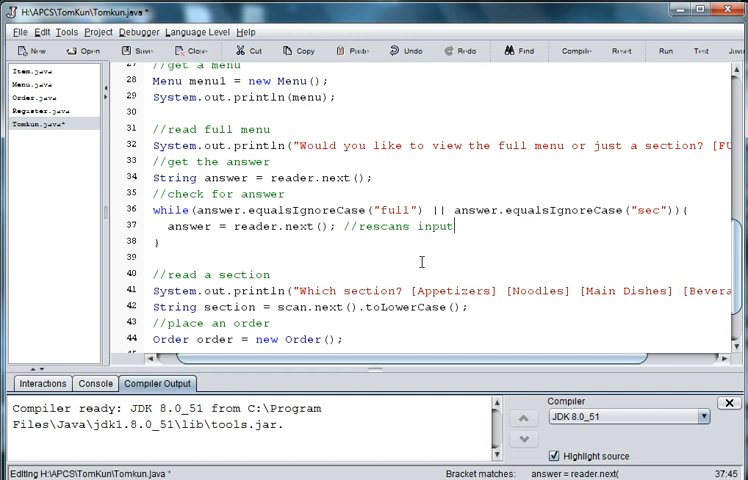
# Negate the while condition by wrapping it in !( ... )
pyautogui.click(318, 226)
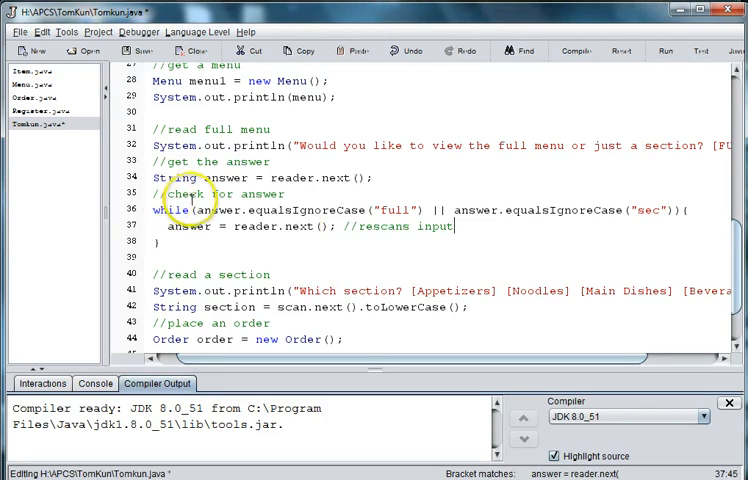
pyautogui.click(196, 210)
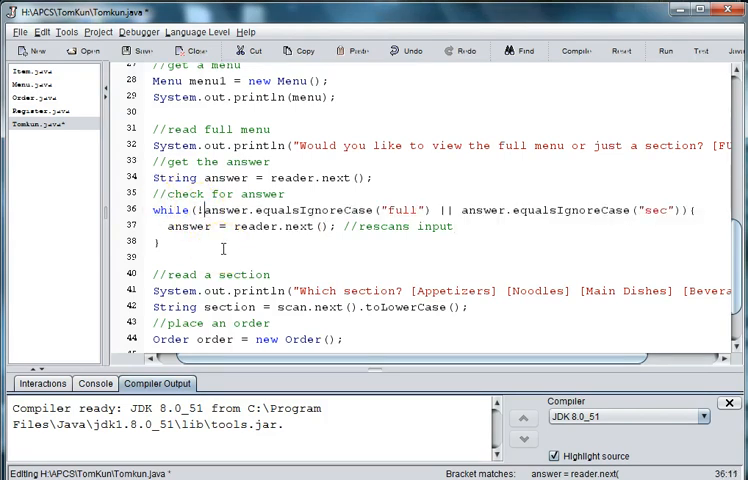
pyautogui.write('(')
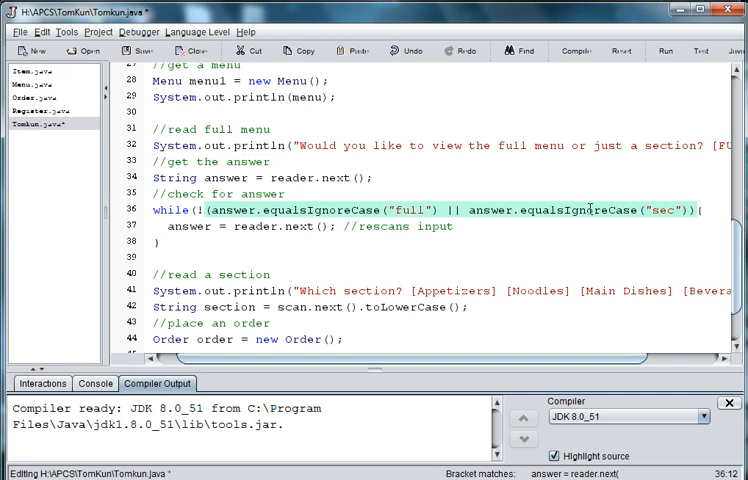
pyautogui.click(686, 210)
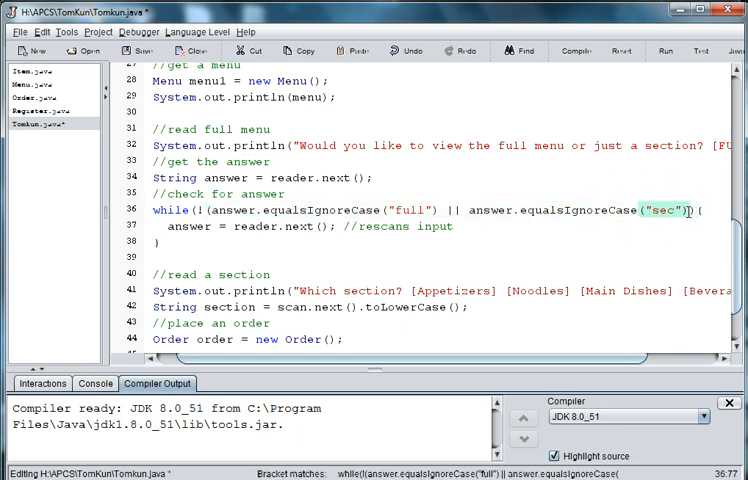
pyautogui.write(')')
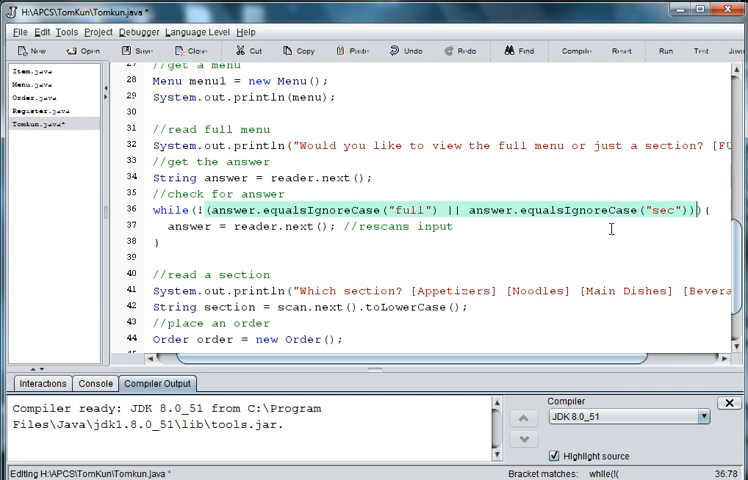
# Print "Invalid input. Please enter again: " at the top of the loop body
pyautogui.click(700, 212)
pyautogui.press('Return')
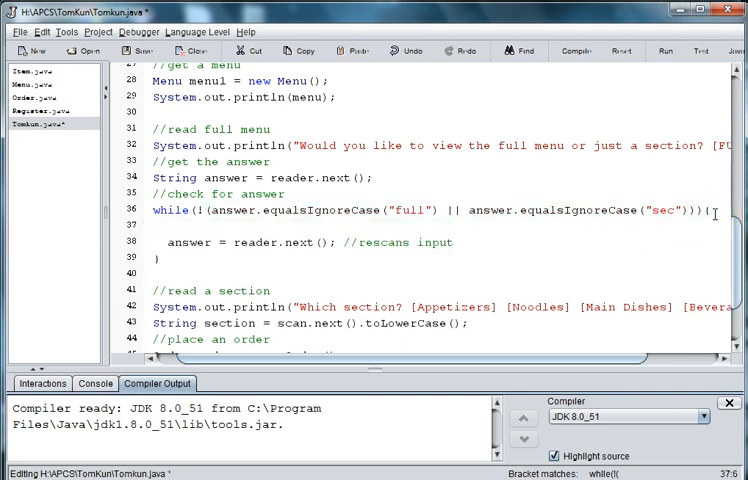
pyautogui.write('System.uo')
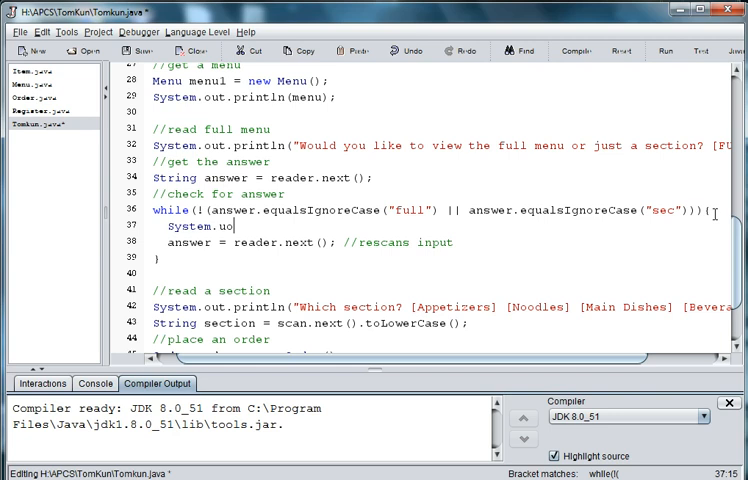
pyautogui.press('BackSpace')
pyautogui.press('BackSpace')
pyautogui.write('out.pri')
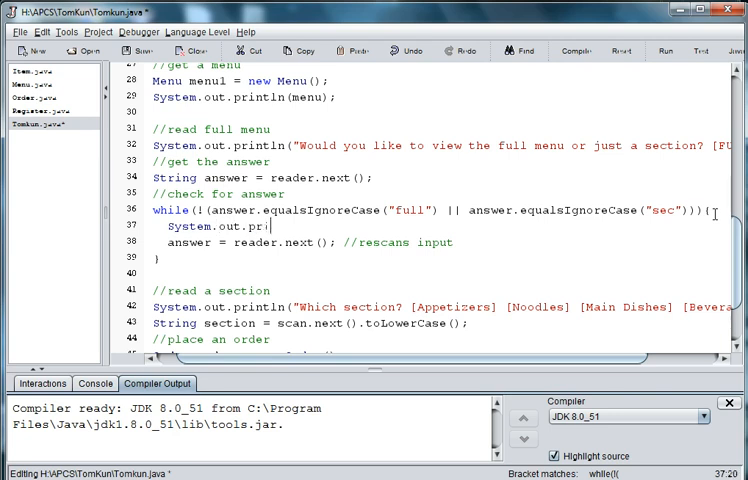
pyautogui.write('ntln')
pyautogui.write('("Inva')
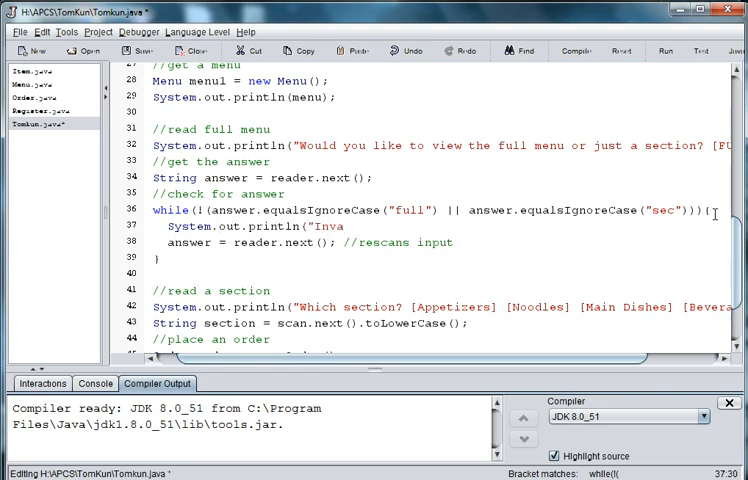
pyautogui.write('lid i')
pyautogui.write('nput."')
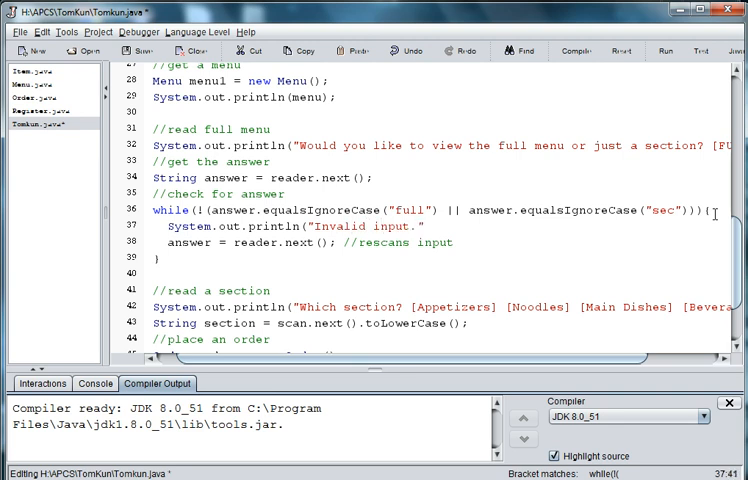
pyautogui.press('BackSpace')
pyautogui.write('Please ')
pyautogui.write('enter a')
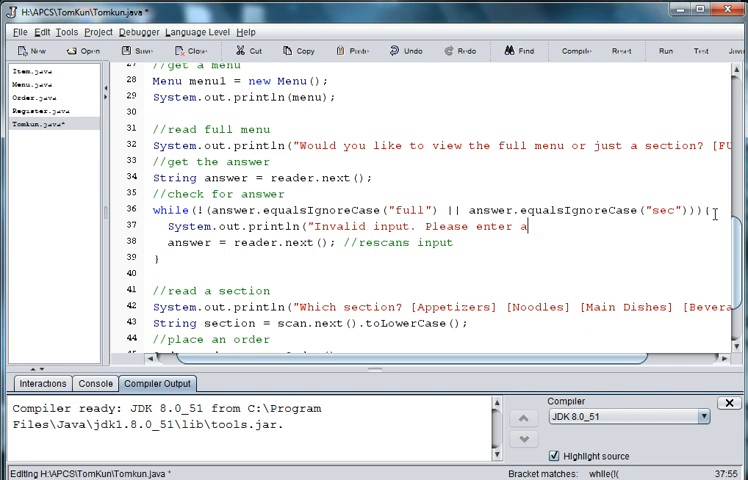
pyautogui.write('gain: ");')
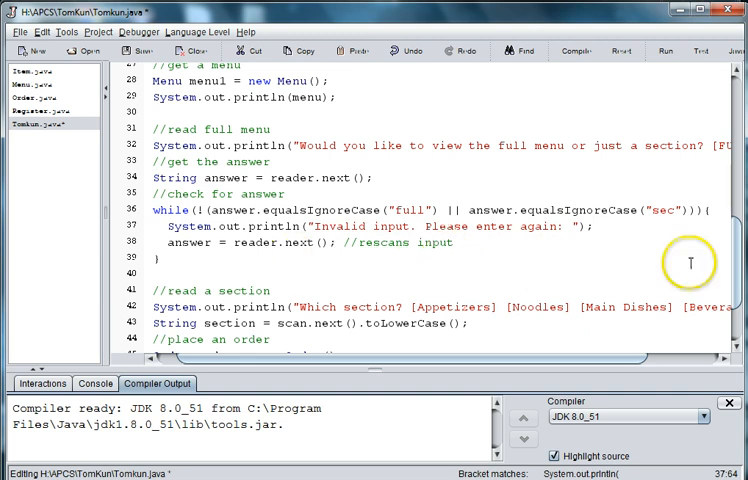
# Save Tomkun.java and compile, getting 3 errors starting with Scanner not found
pyautogui.click(140, 50)
pyautogui.moveTo(735, 280); pyautogui.dragTo(740, 293)
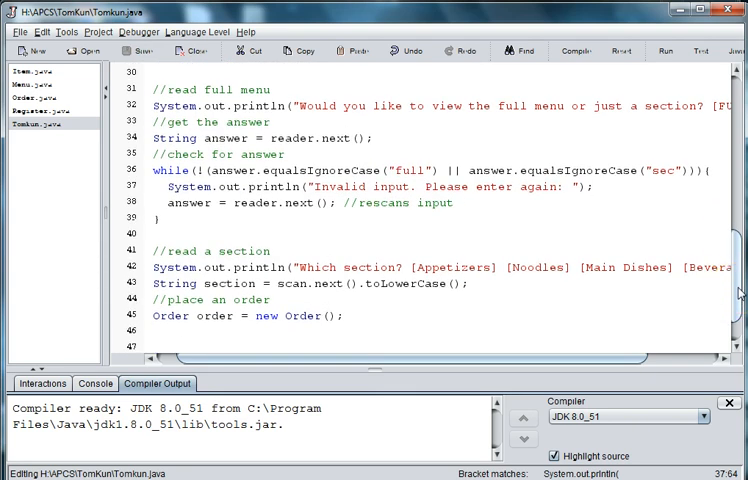
pyautogui.click(572, 51)
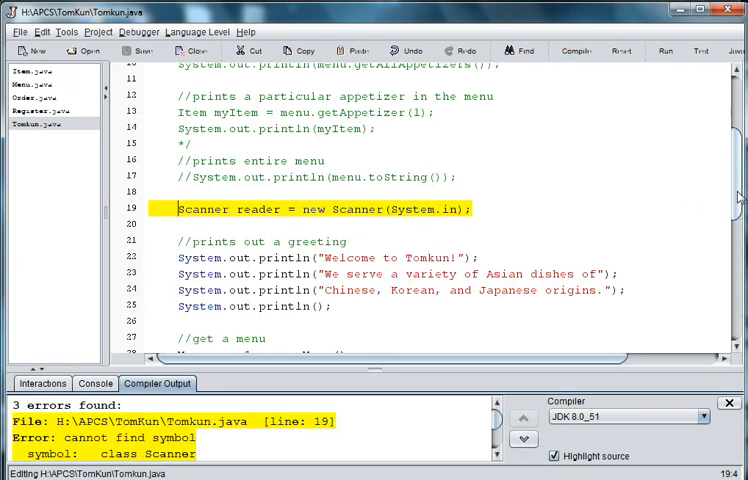
pyautogui.scroll(2, 738, 205)
pyautogui.scroll(2, 735, 120)
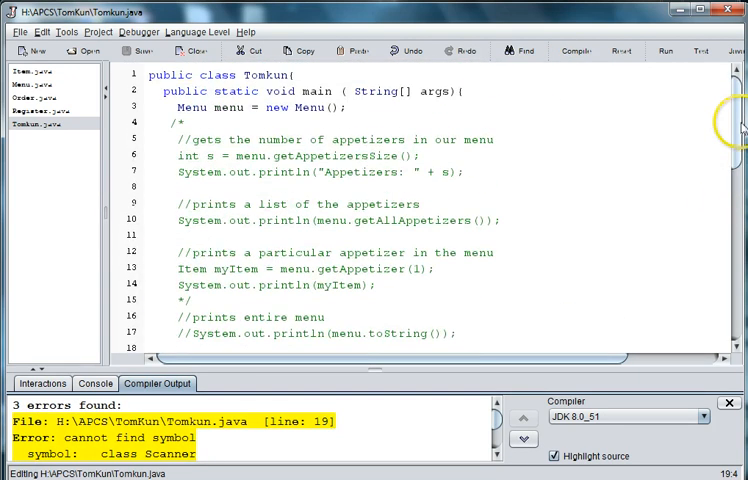
# Add import java.util.Scanner; at the top and recompile, leaving the scan-not-found error
pyautogui.click(149, 74)
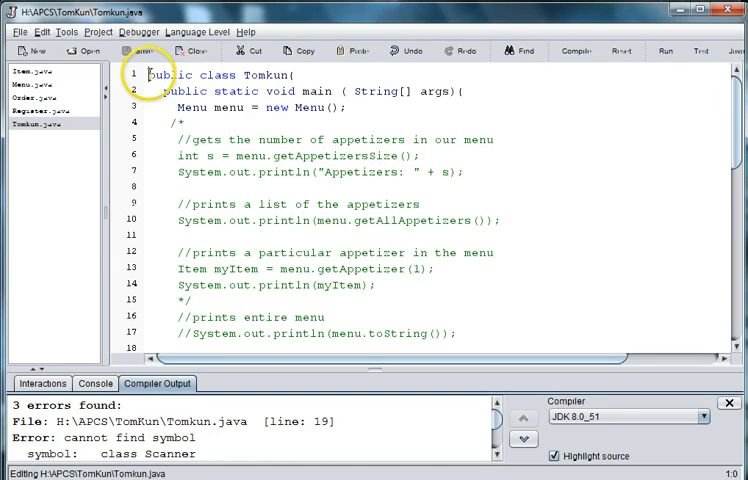
pyautogui.press('Return')
pyautogui.write('imp')
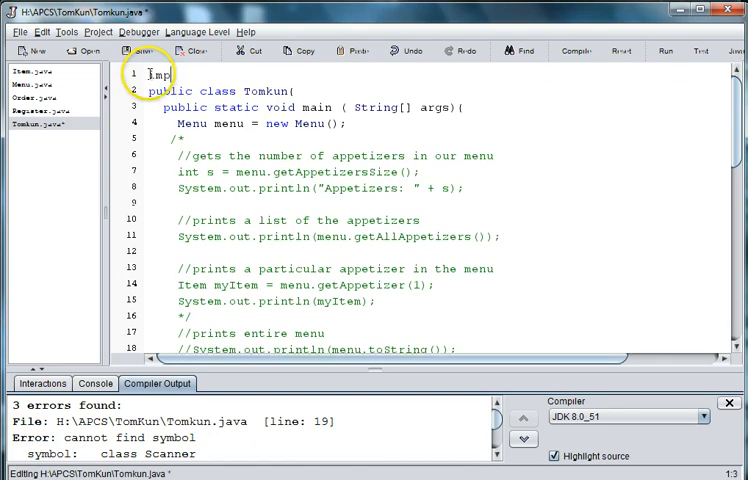
pyautogui.write('ort jav')
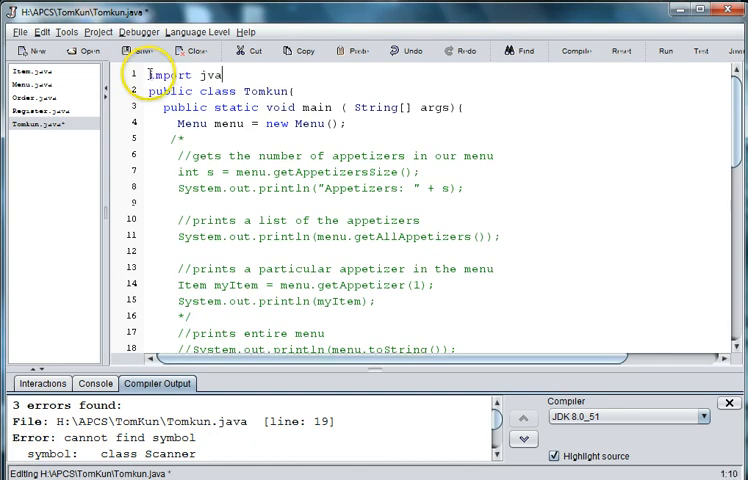
pyautogui.write('a.uti')
pyautogui.write('l.Scanne')
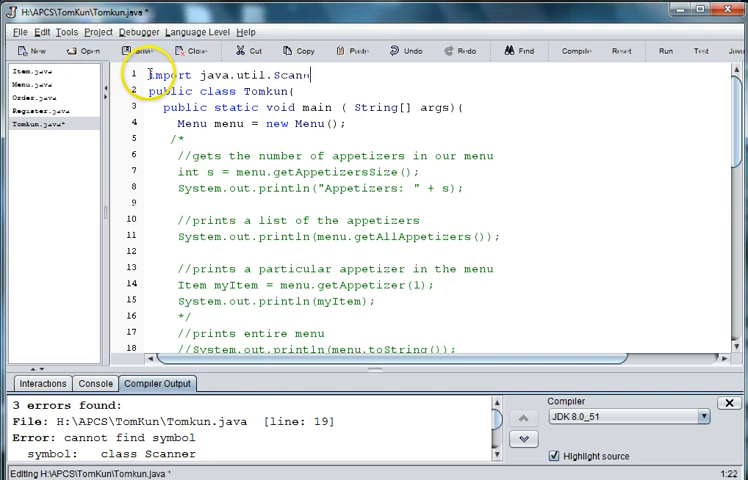
pyautogui.write('r;')
pyautogui.press('Return')
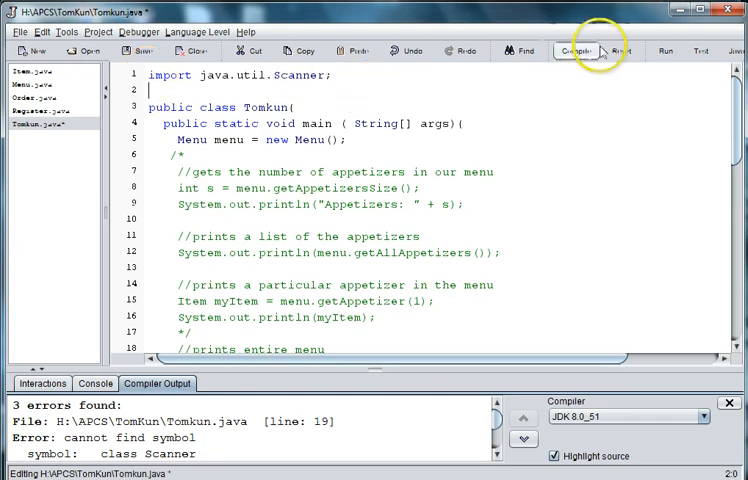
pyautogui.click(585, 51)
pyautogui.click(443, 285)
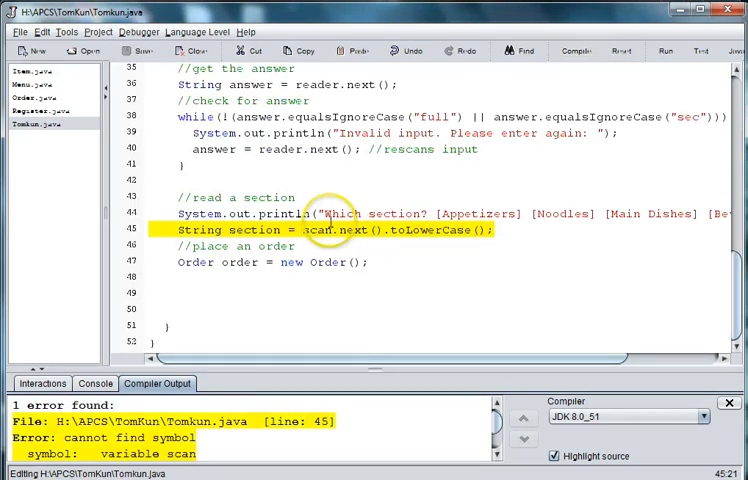
# Replace scan with reader on line 45, fix line 40's semicolon, and compile cleanly
pyautogui.doubleClick(312, 230)
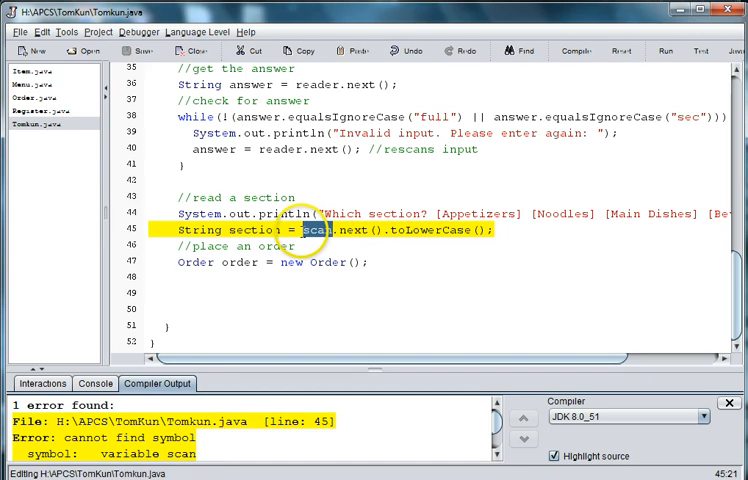
pyautogui.write('reader')
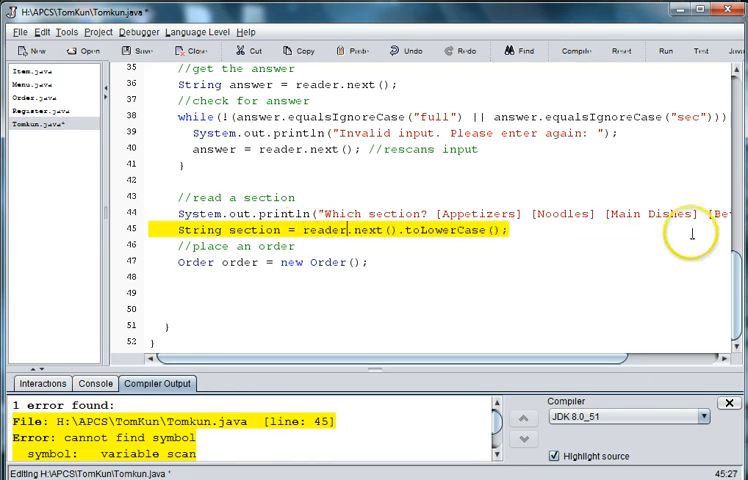
pyautogui.moveTo(732, 267)
pyautogui.mouseDown()
pyautogui.moveTo(730, 172)
pyautogui.moveTo(735, 297)
pyautogui.mouseUp()
pyautogui.doubleClick(258, 155)
pyautogui.write(';')
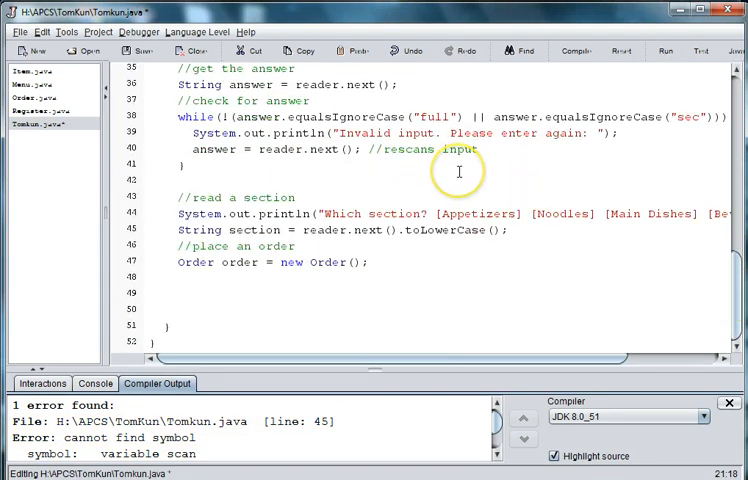
pyautogui.click(576, 51)
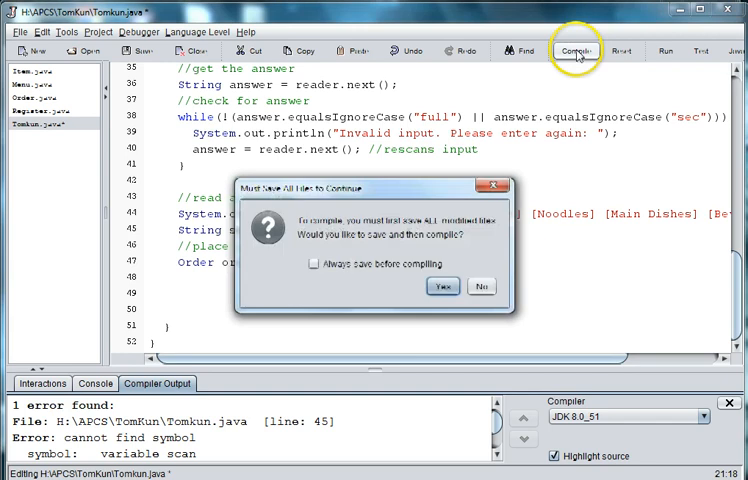
pyautogui.click(442, 288)
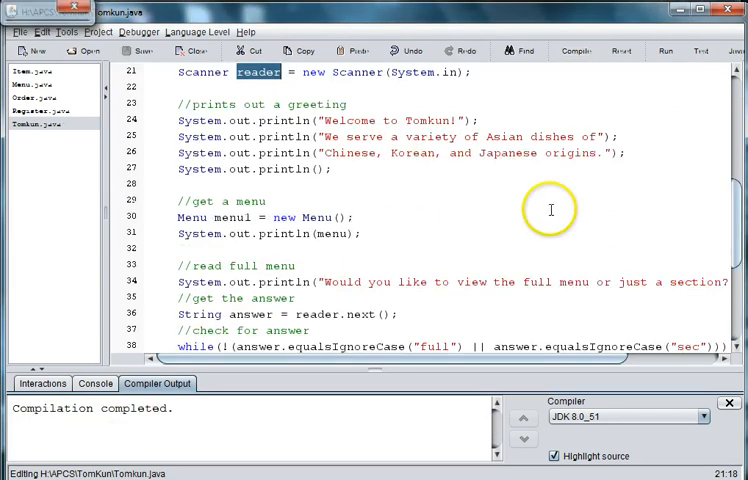
pyautogui.moveTo(740, 234); pyautogui.dragTo(741, 288)
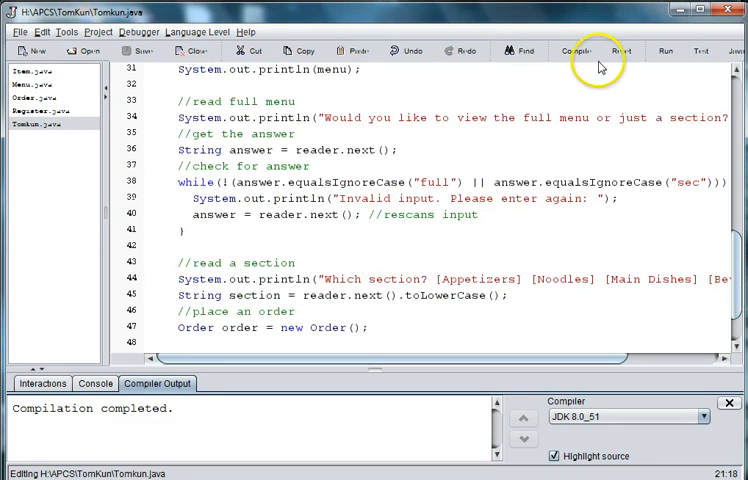
# Run Tomkun, answer tom (rejected) then sec, reaching the which-section prompt, and return to the editor
pyautogui.click(665, 52)
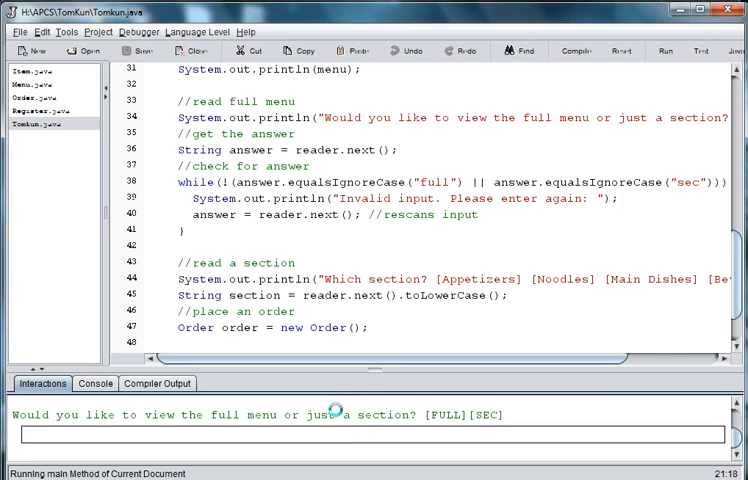
pyautogui.write('tom')
pyautogui.press('Return')
pyautogui.click(189, 443)
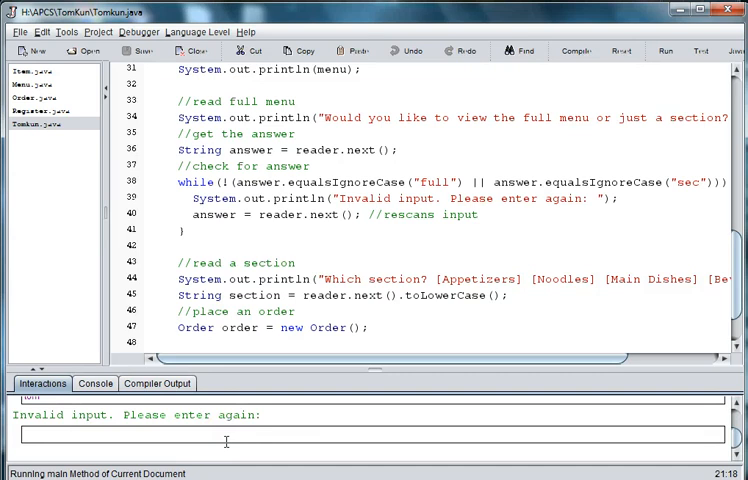
pyautogui.write('sec')
pyautogui.press('Return')
pyautogui.click(125, 434)
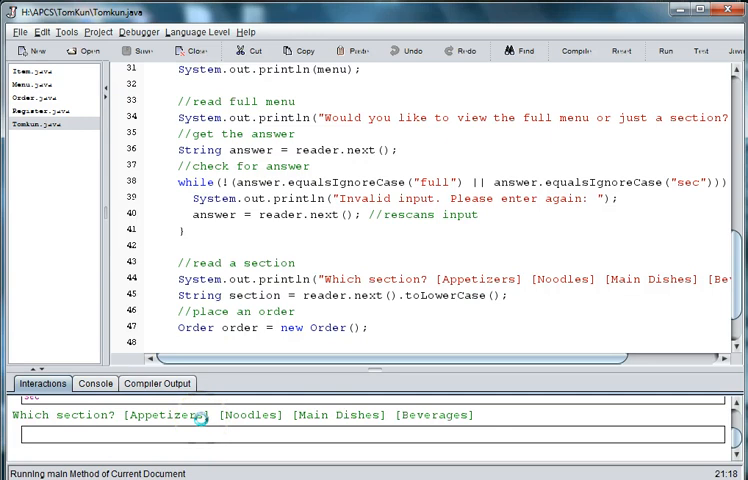
pyautogui.click(381, 323)
# After the while loop, add if(answer.equalsIgnoreCase("full")){ with a blank line inside the block
pyautogui.click(224, 254)
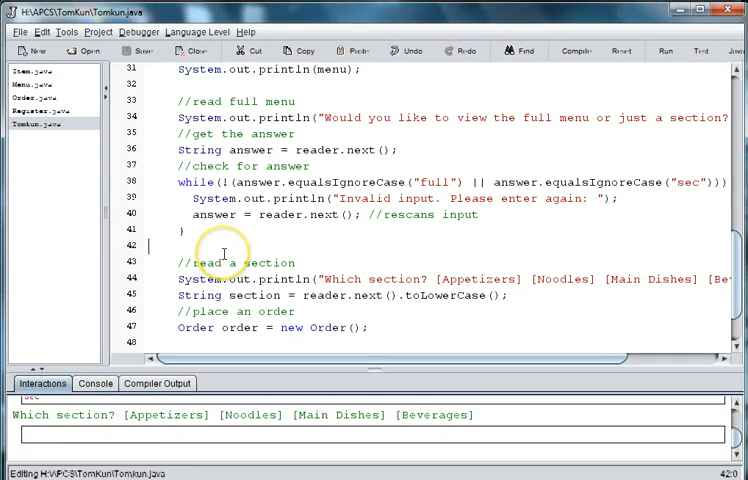
pyautogui.press('Tab')
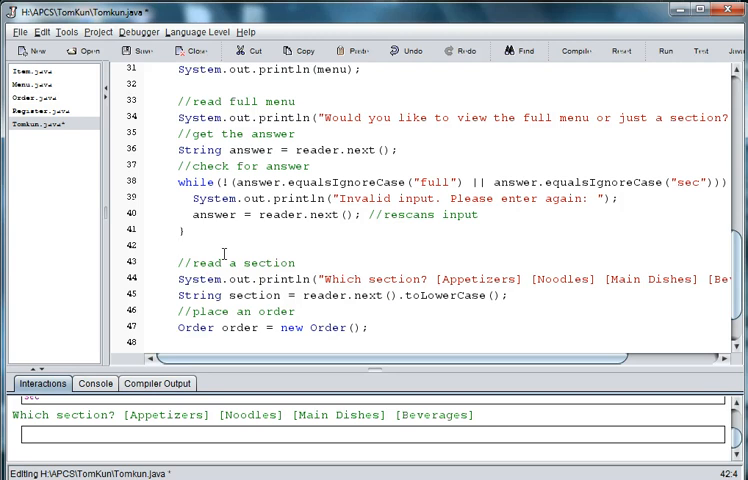
pyautogui.click(438, 245)
pyautogui.write('if(ans')
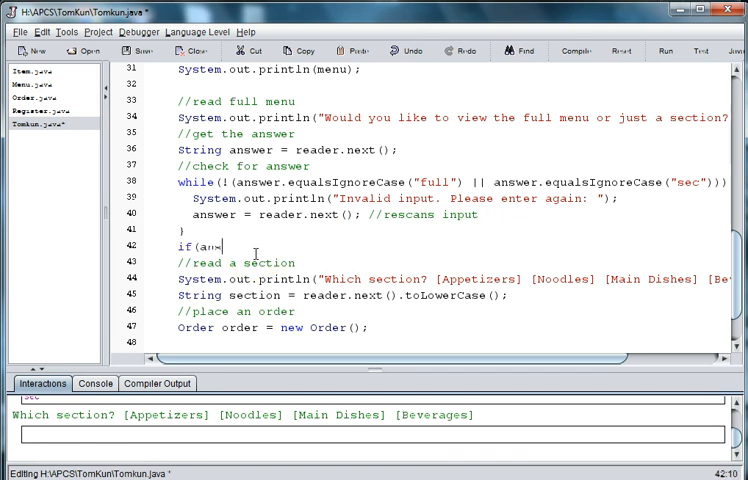
pyautogui.write('wer.equa')
pyautogui.write('ls')
pyautogui.write('I')
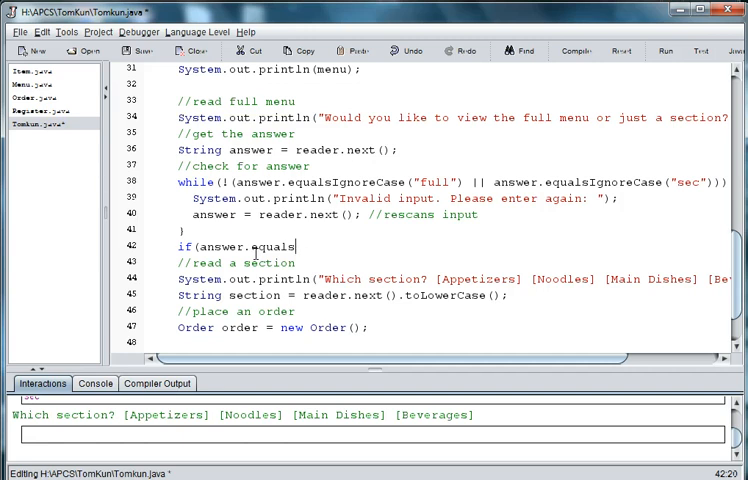
pyautogui.press('BackSpace')
pyautogui.press('BackSpace')
pyautogui.press('BackSpace')
pyautogui.write('l')
pyautogui.write('sIg')
pyautogui.write('noreCae')
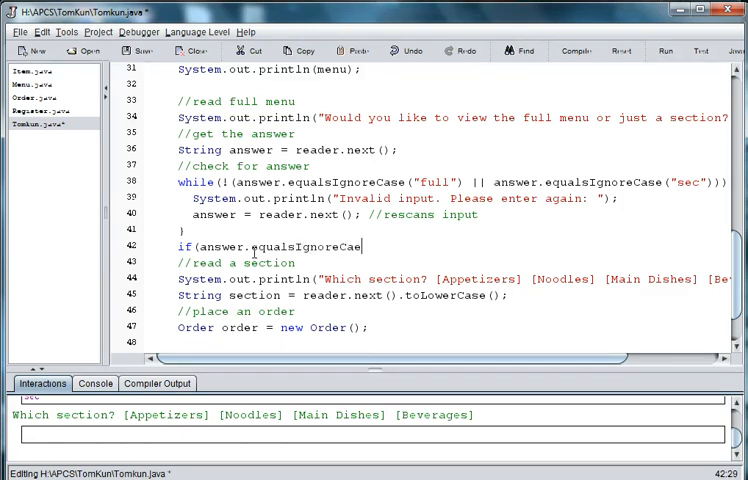
pyautogui.press('BackSpace')
pyautogui.write('se(')
pyautogui.write('"full")')
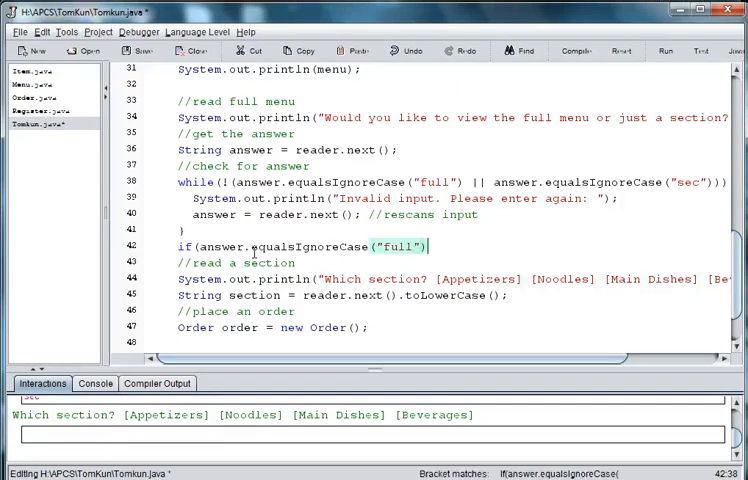
pyautogui.write('){')
pyautogui.press('Return')
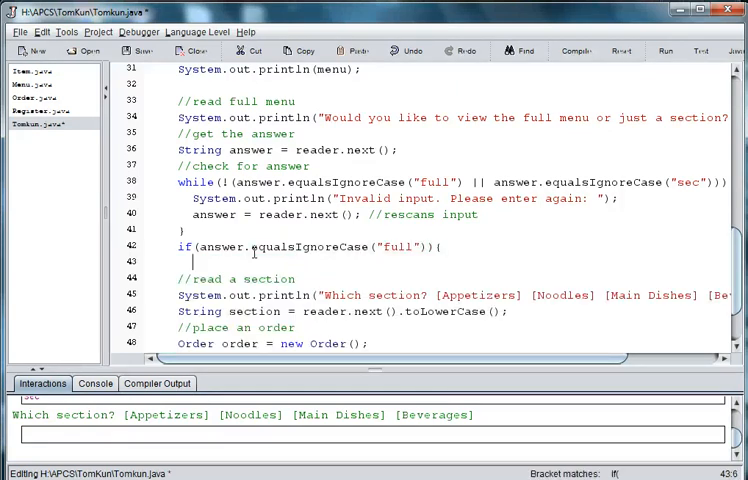
pyautogui.write('}')
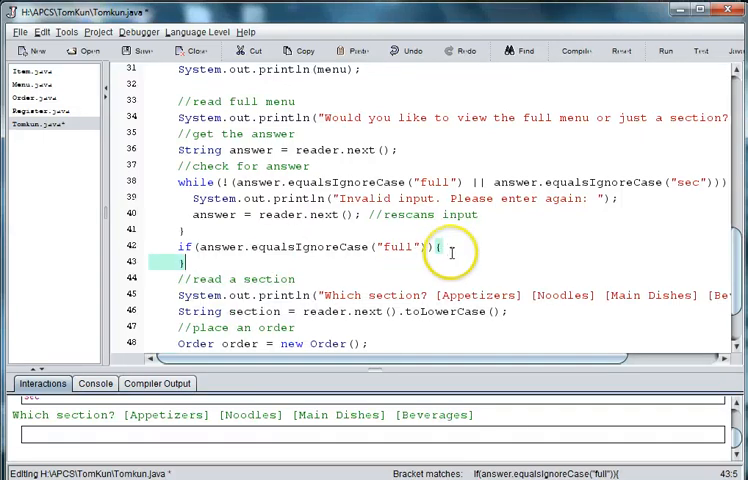
pyautogui.click(450, 249)
pyautogui.press('Return')
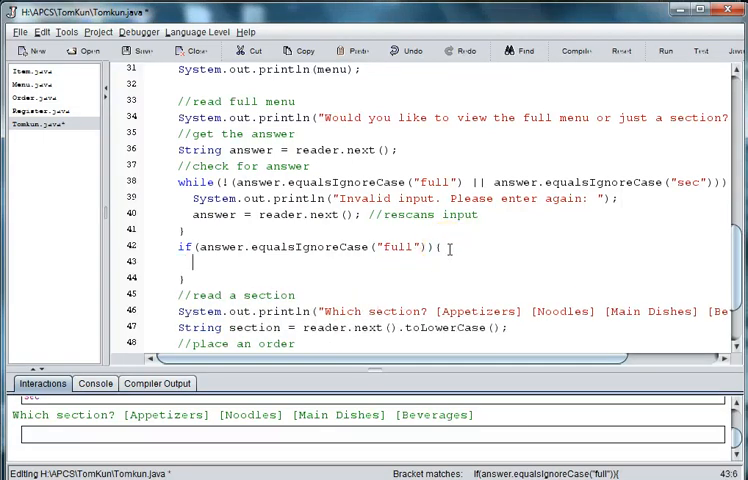
pyautogui.write('System.out.pr')
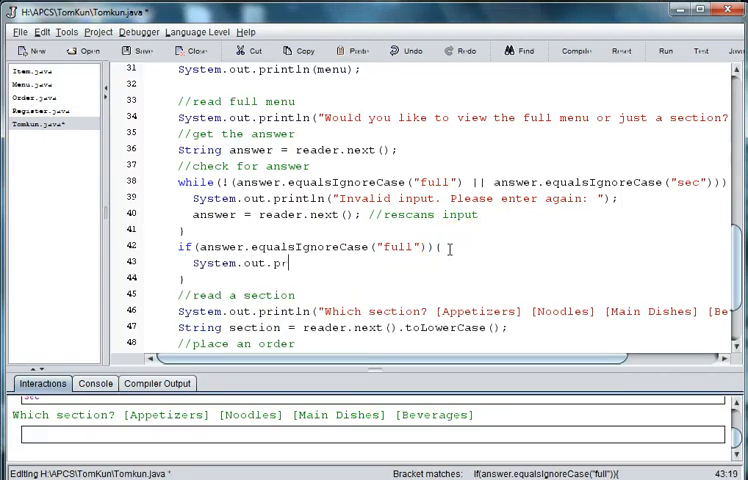
pyautogui.write('int')
pyautogui.write('l')
pyautogui.write('n(')
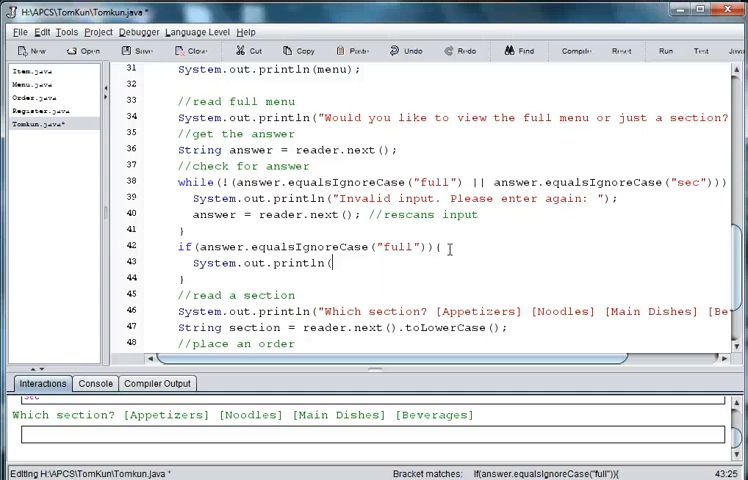
pyautogui.moveTo(735, 272); pyautogui.dragTo(736, 267)
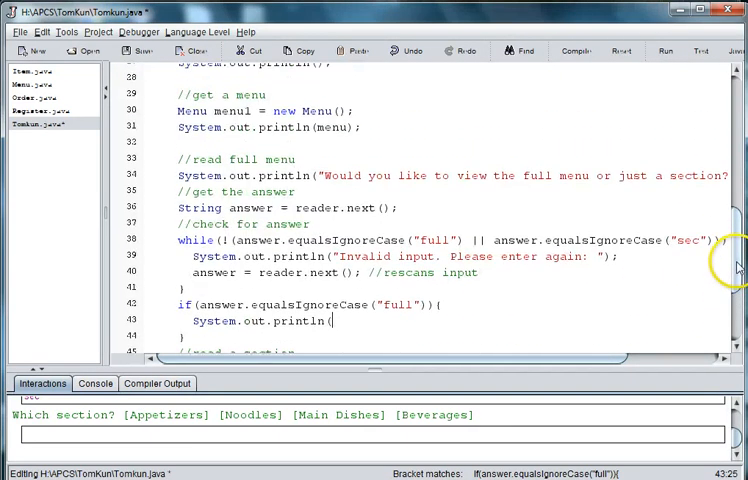
# Inside the if block, print the menu variable with the comment "prints full menu"
pyautogui.doubleClick(228, 112)
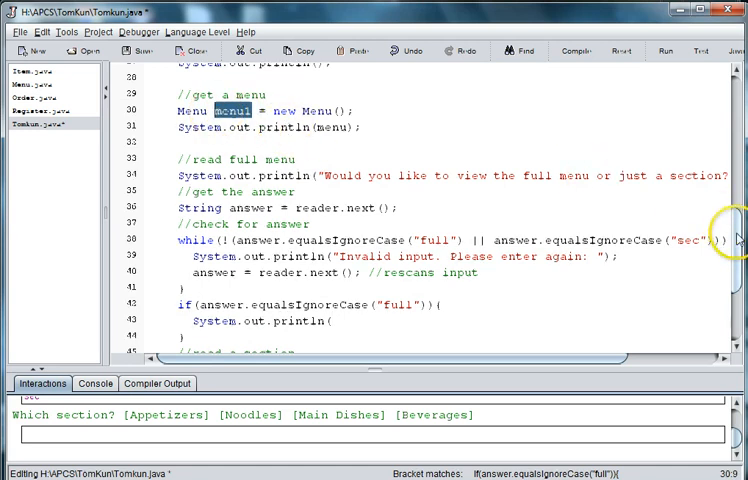
pyautogui.moveTo(735, 240); pyautogui.dragTo(735, 262)
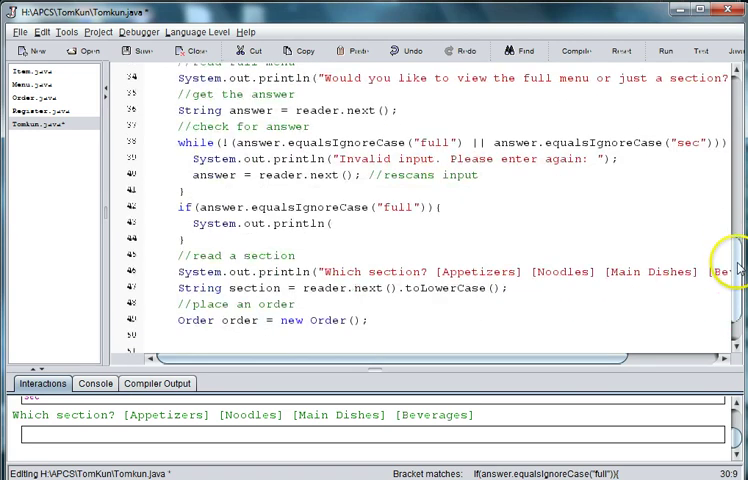
pyautogui.click(341, 225)
pyautogui.write('menu')
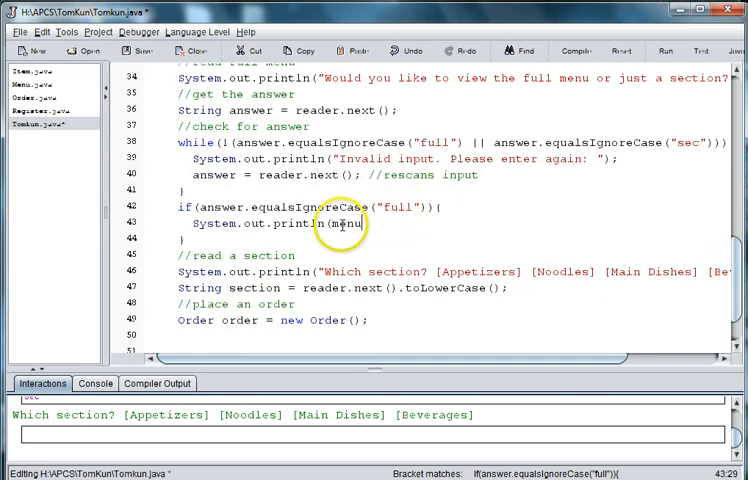
pyautogui.write('1);')
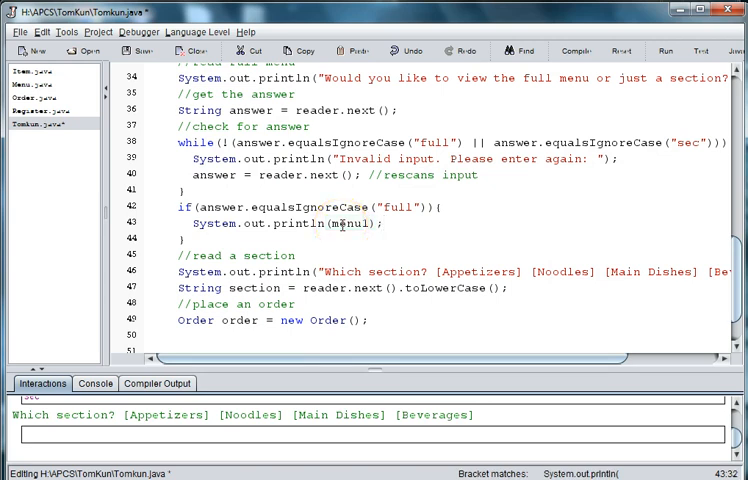
pyautogui.click(255, 238)
pyautogui.press('Return')
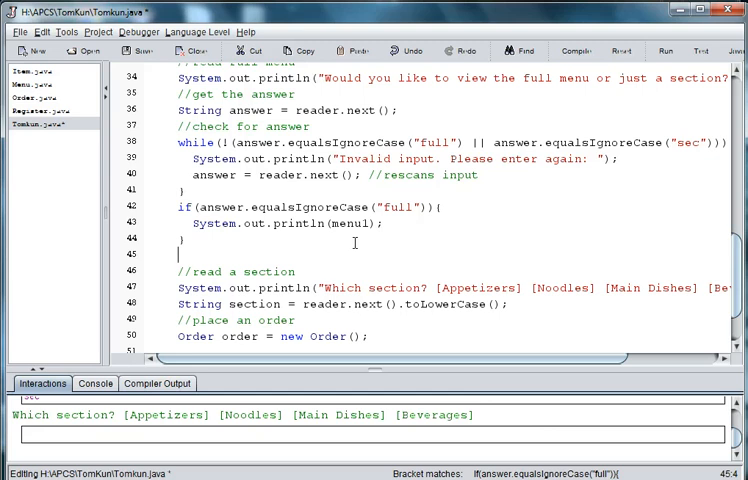
# Rename menu1 to menu in both the println call and the declaration on line 30
pyautogui.click(368, 226)
pyautogui.press('BackSpace')
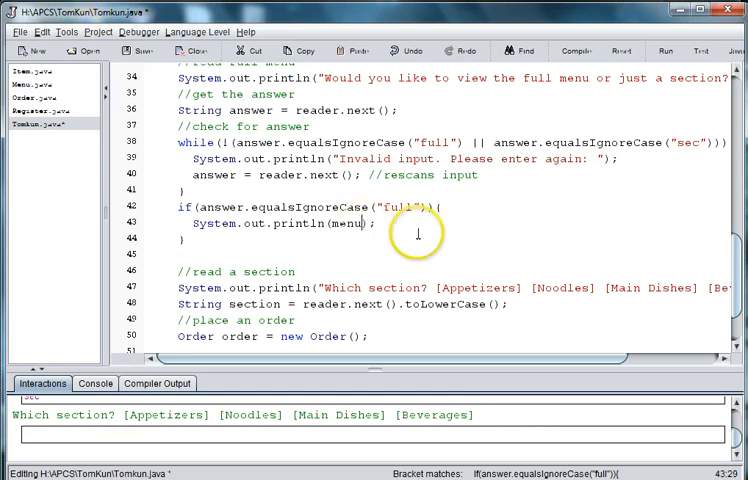
pyautogui.scroll(3, 735, 265)
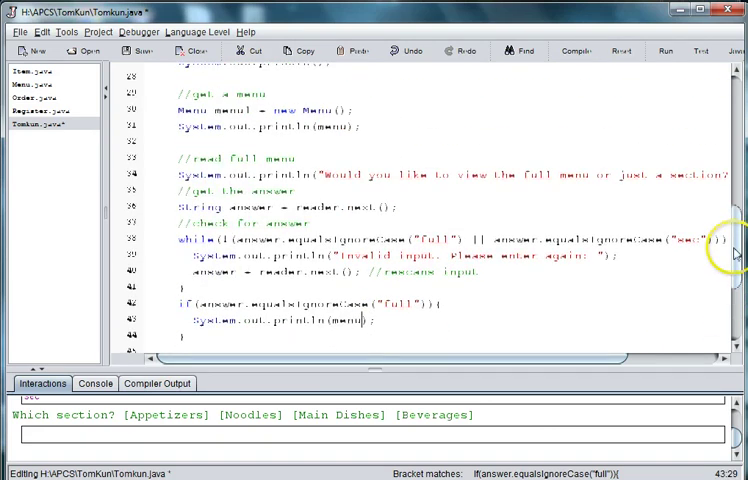
pyautogui.click(250, 127)
pyautogui.press('BackSpace')
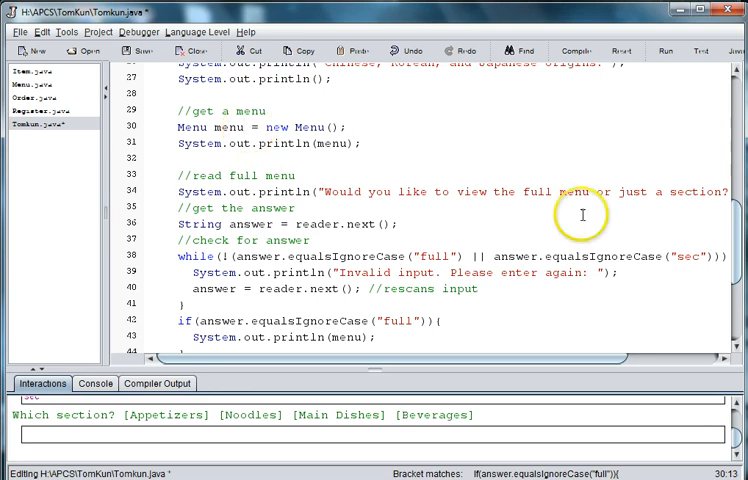
pyautogui.scroll(-3, 735, 270)
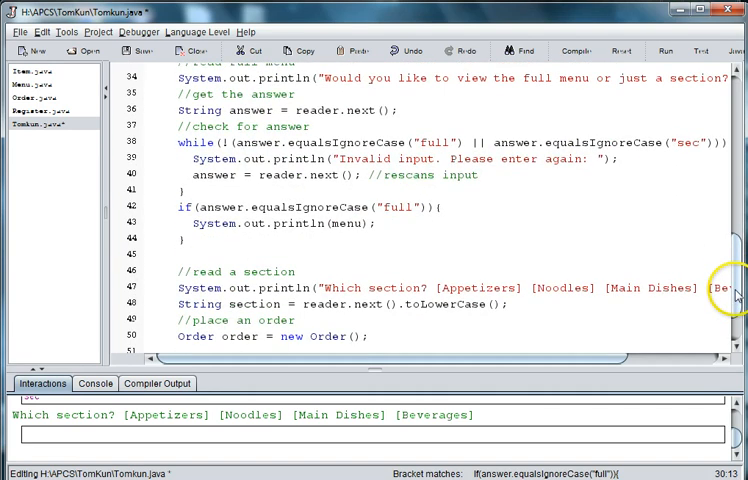
pyautogui.click(223, 254)
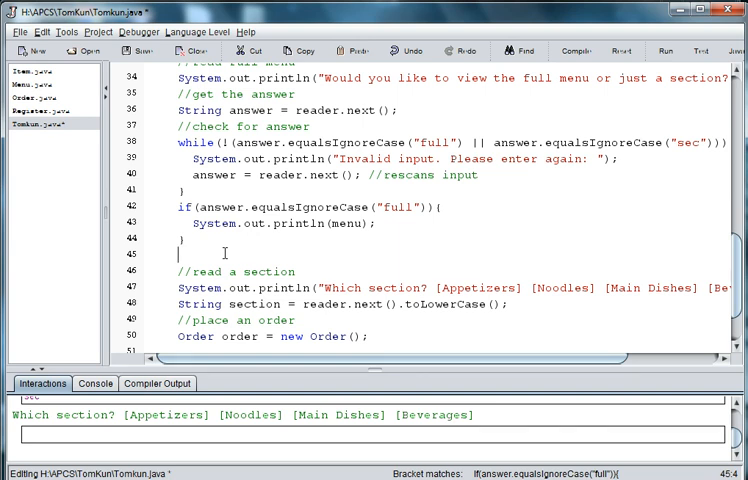
pyautogui.click(387, 222)
pyautogui.write('//')
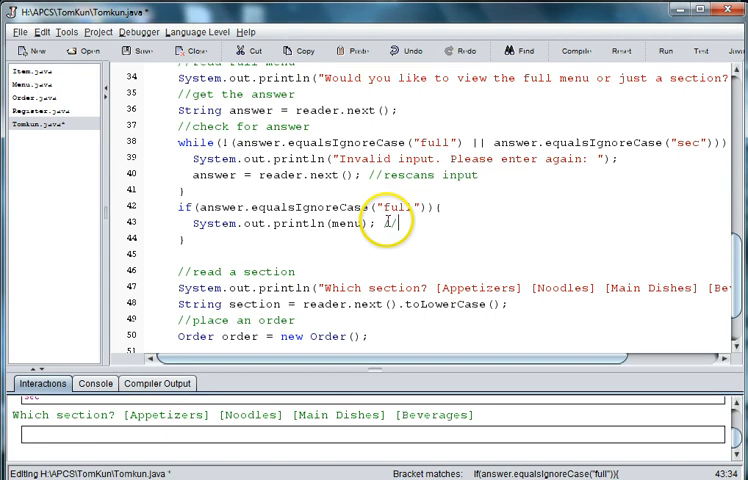
pyautogui.write('prints f')
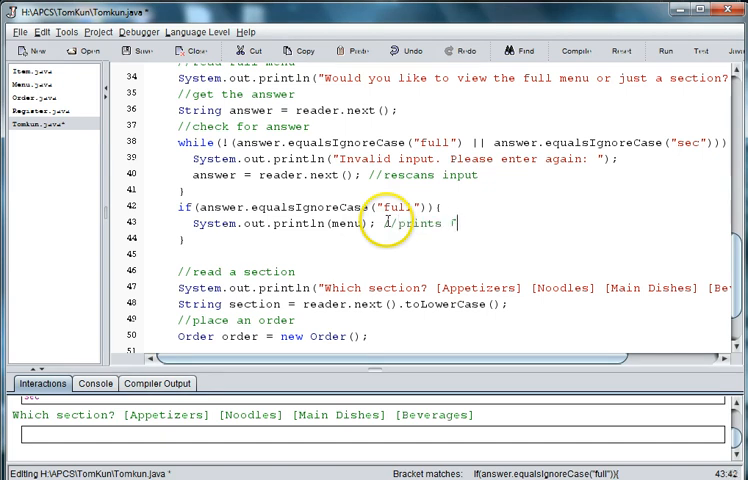
pyautogui.write('ull m')
pyautogui.write('e')
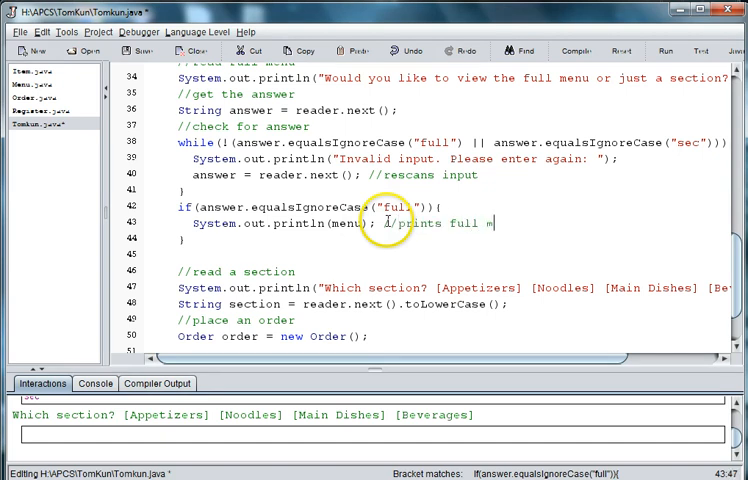
pyautogui.write('nu')
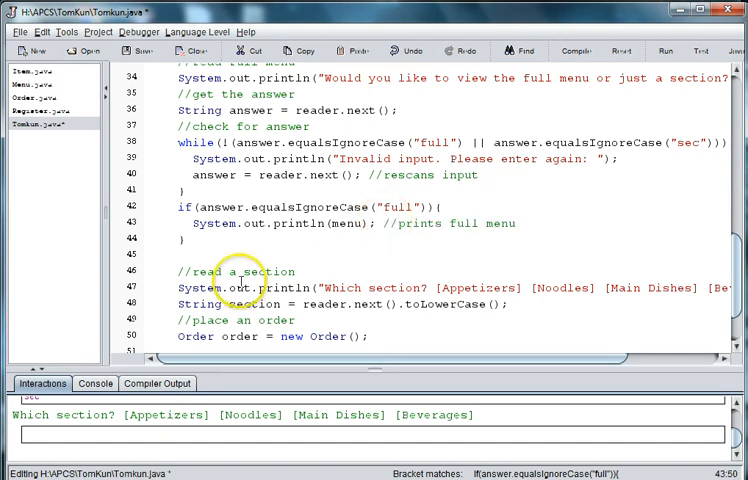
# Wrap the section comment, prompt and reading lines in an indented else{ } block closed on line 49
pyautogui.click(208, 256)
pyautogui.write('else')
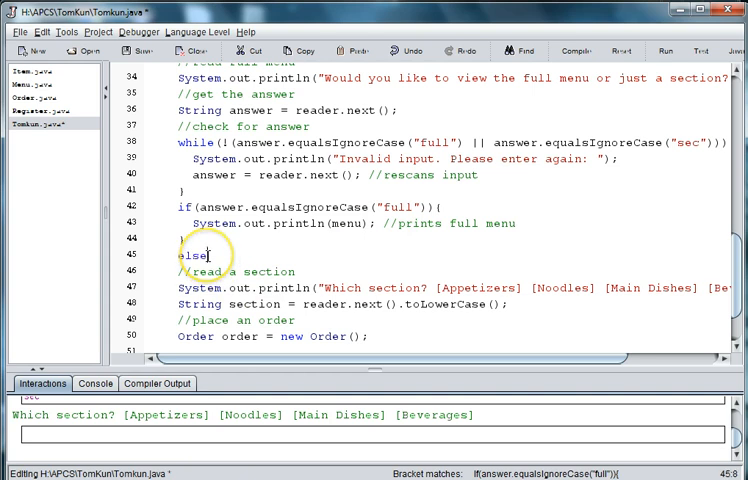
pyautogui.write('{')
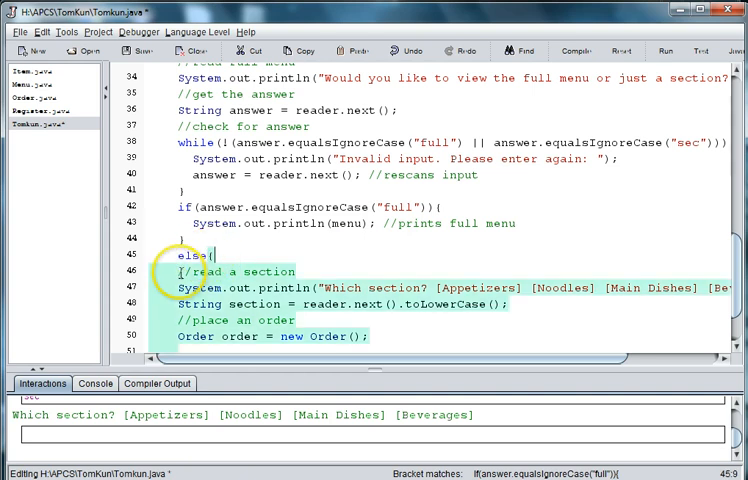
pyautogui.click(180, 271)
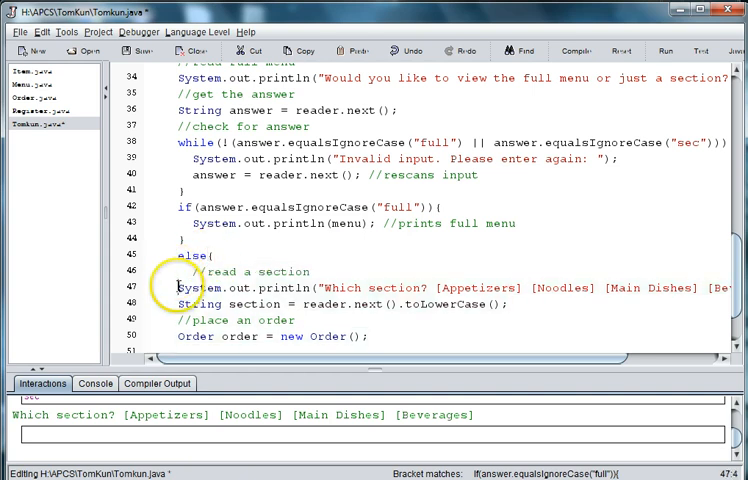
pyautogui.click(180, 303)
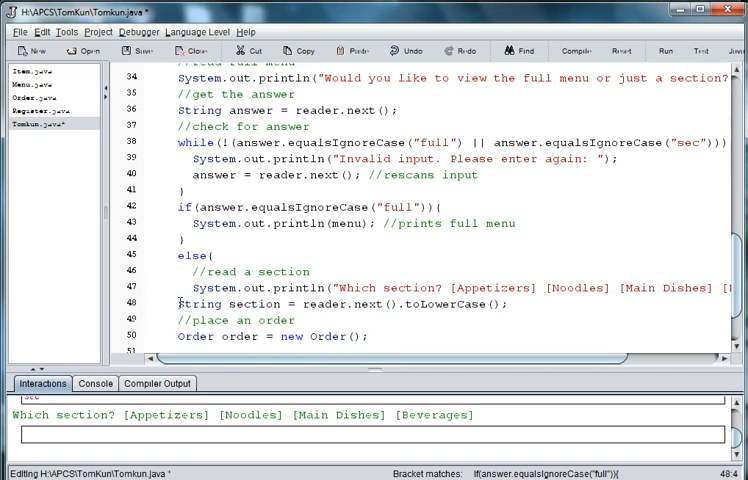
pyautogui.click(178, 320)
pyautogui.press('Return')
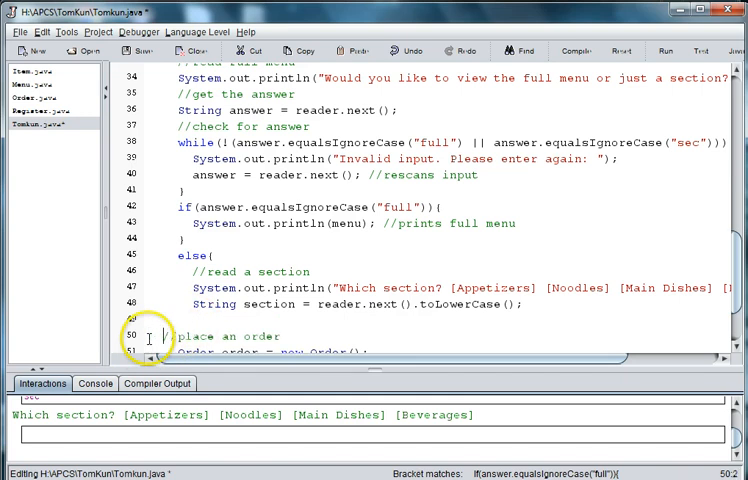
pyautogui.click(184, 323)
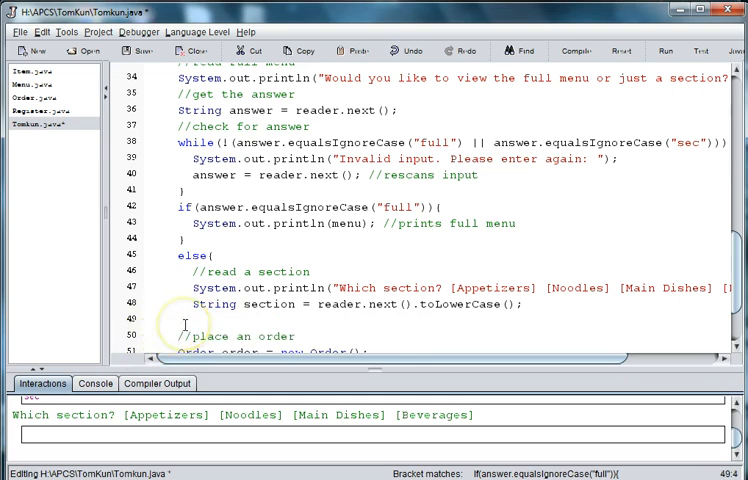
pyautogui.write('}')
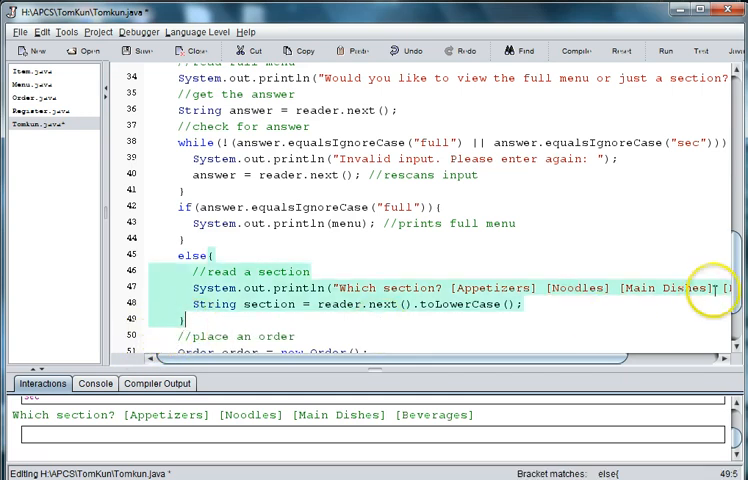
pyautogui.scroll(-2, 727, 290)
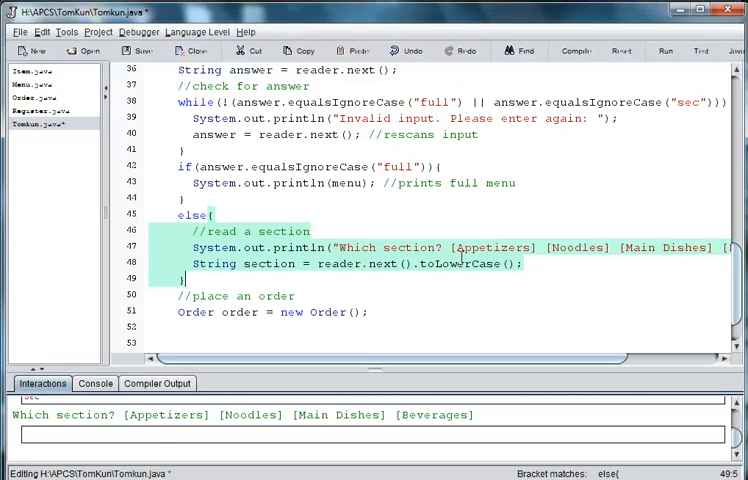
# Compile Tomkun.java, saving all files, which reports menu already defined in main at line 30
pyautogui.click(359, 276)
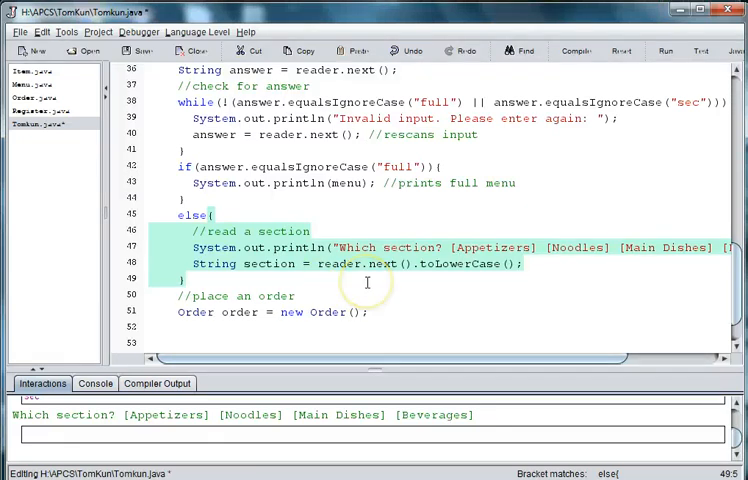
pyautogui.click(578, 52)
pyautogui.click(443, 286)
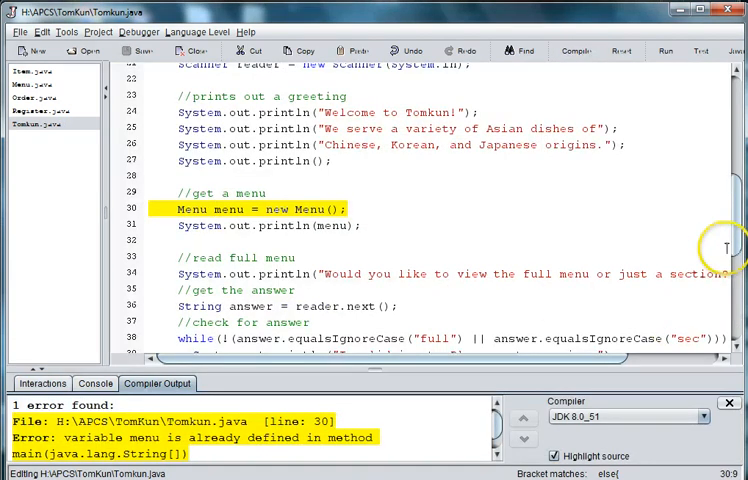
pyautogui.scroll(-2, 737, 268)
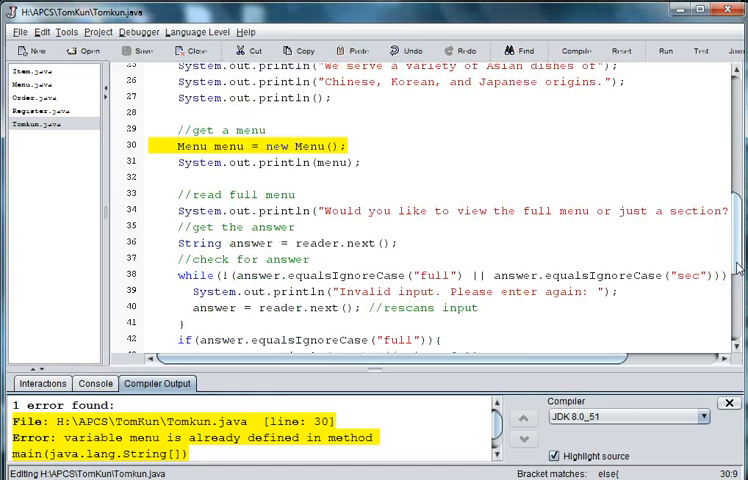
pyautogui.moveTo(737, 268); pyautogui.dragTo(738, 146)
# Move the /* opener so Menu menu = new Menu(); on line 6 sits on its own uncommented line
pyautogui.click(357, 143)
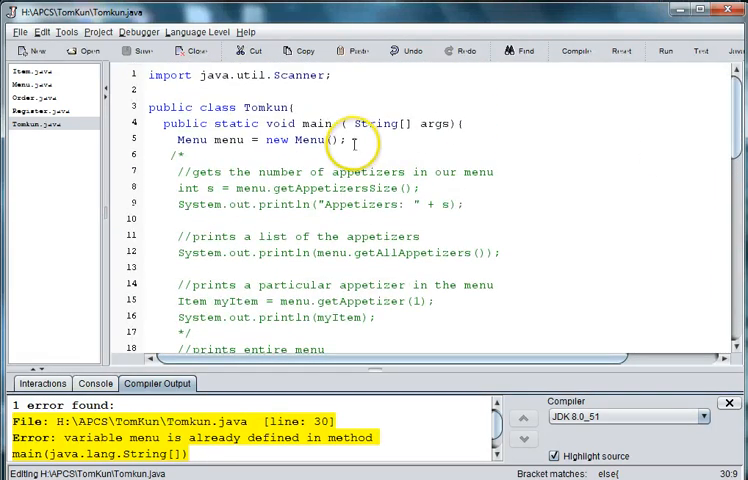
pyautogui.moveTo(195, 154); pyautogui.dragTo(140, 157)
pyautogui.press('Delete')
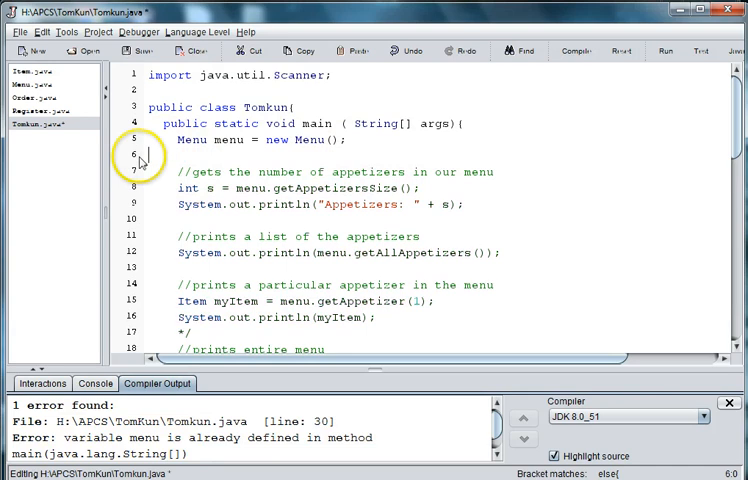
pyautogui.click(177, 140)
pyautogui.write('/*')
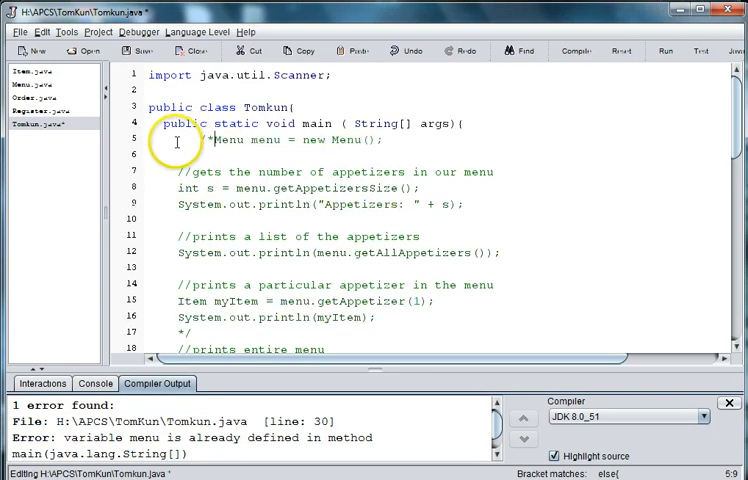
pyautogui.press('Return')
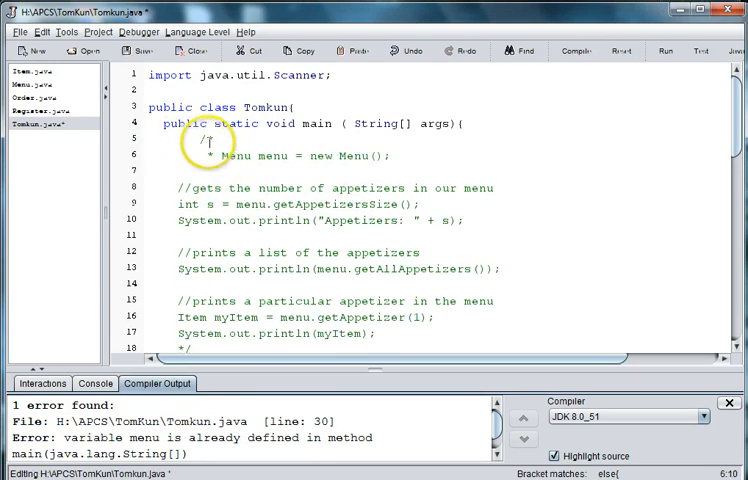
pyautogui.press('BackSpace')
pyautogui.press('BackSpace')
pyautogui.press('BackSpace')
pyautogui.press('BackSpace')
pyautogui.press('BackSpace')
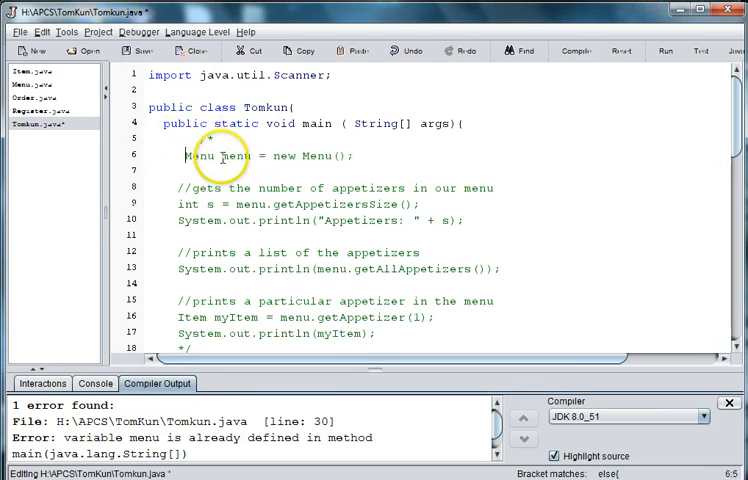
pyautogui.press('BackSpace')
pyautogui.write('//')
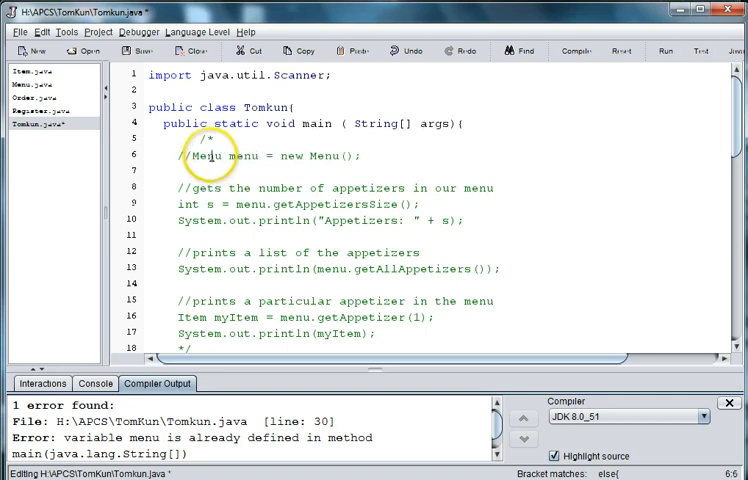
# Prefix the duplicate Menu declaration with // and recompile the program
pyautogui.click(200, 139)
pyautogui.press('BackSpace')
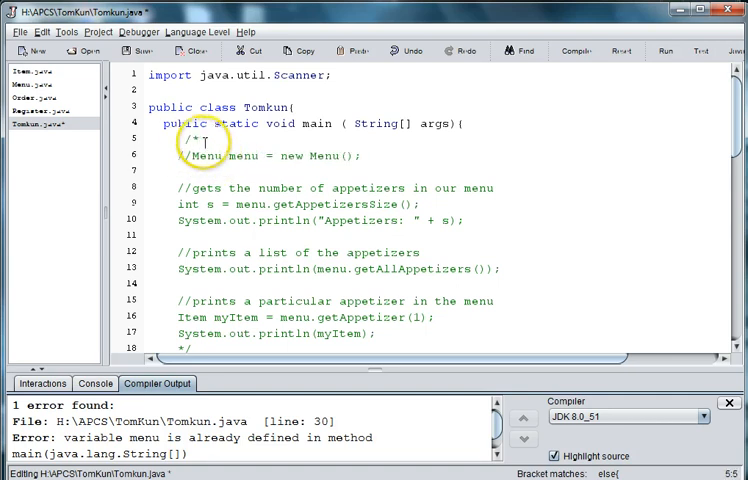
pyautogui.moveTo(738, 145); pyautogui.dragTo(736, 195)
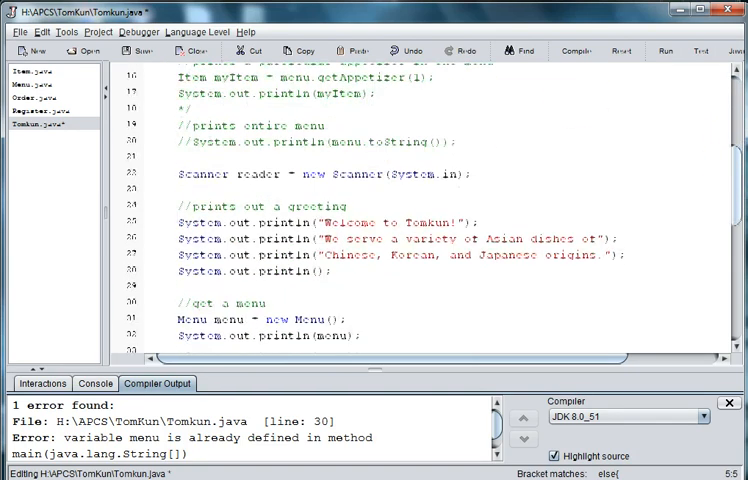
pyautogui.click(575, 55)
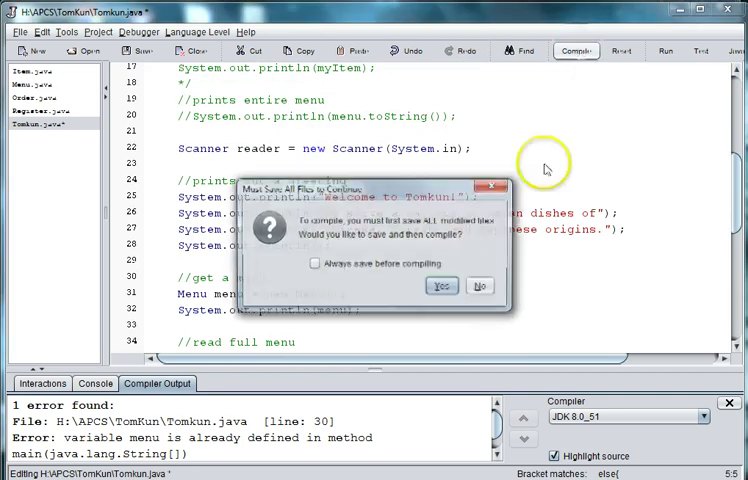
# Save and compile, run Tomkun, answer full to print the whole menu, then reset interactions
pyautogui.click(442, 283)
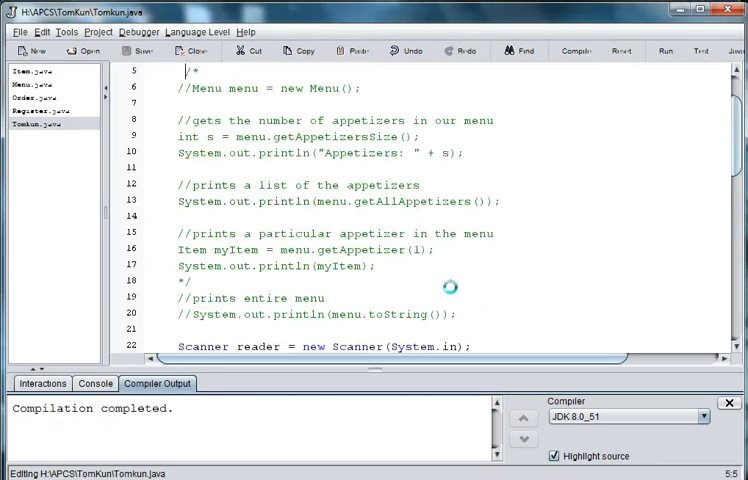
pyautogui.click(669, 56)
pyautogui.write('full')
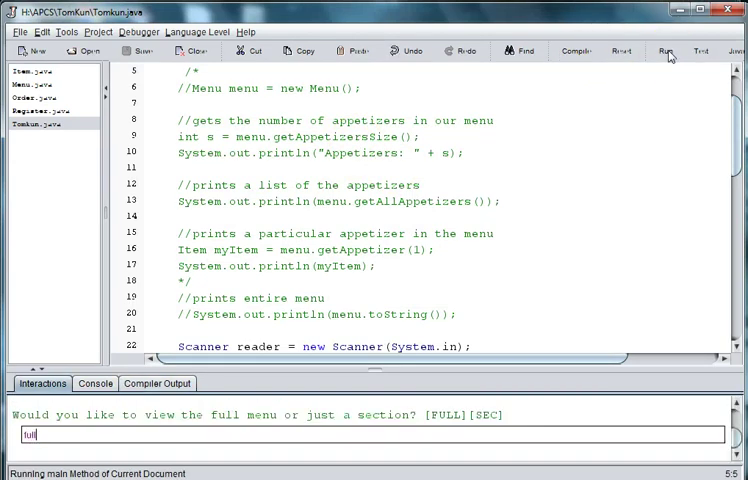
pyautogui.press('Return')
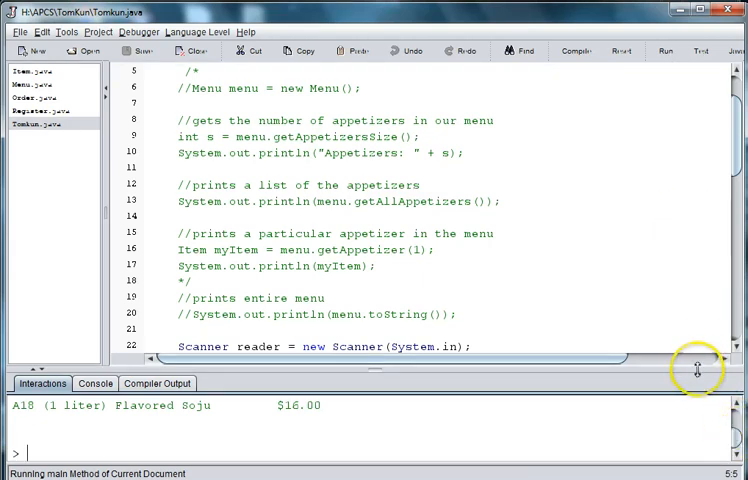
pyautogui.moveTo(696, 361); pyautogui.dragTo(696, 294)
pyautogui.scroll(5, 735, 430)
pyautogui.moveTo(735, 430); pyautogui.dragTo(733, 325)
pyautogui.click(640, 50)
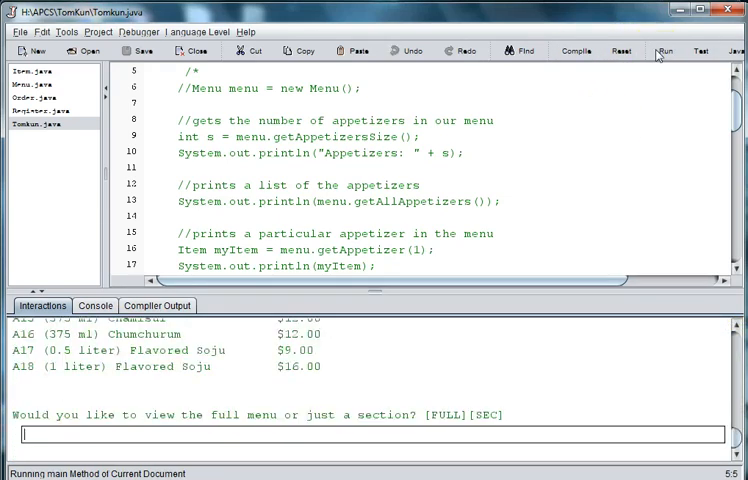
pyautogui.write('sec')
# Run again answering sec, then Beverages at the which-section prompt
pyautogui.press('Return')
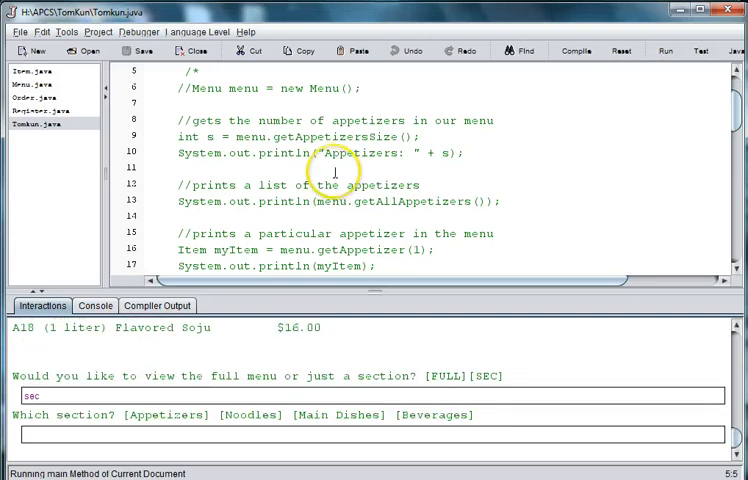
pyautogui.click(236, 432)
pyautogui.write('Beverages')
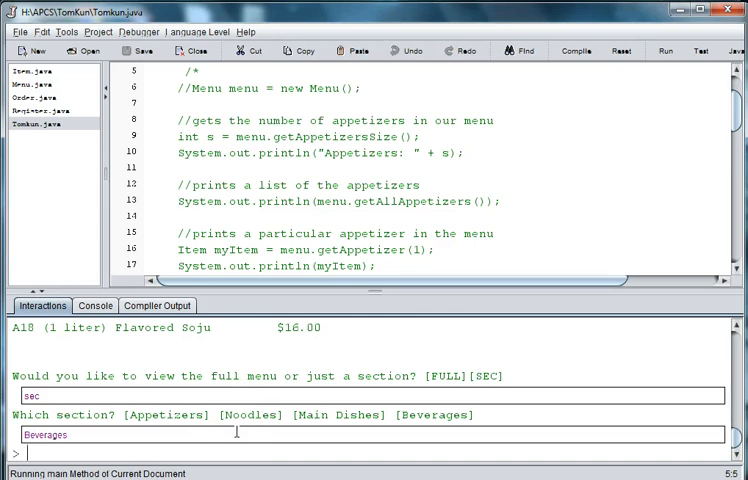
pyautogui.click(283, 445)
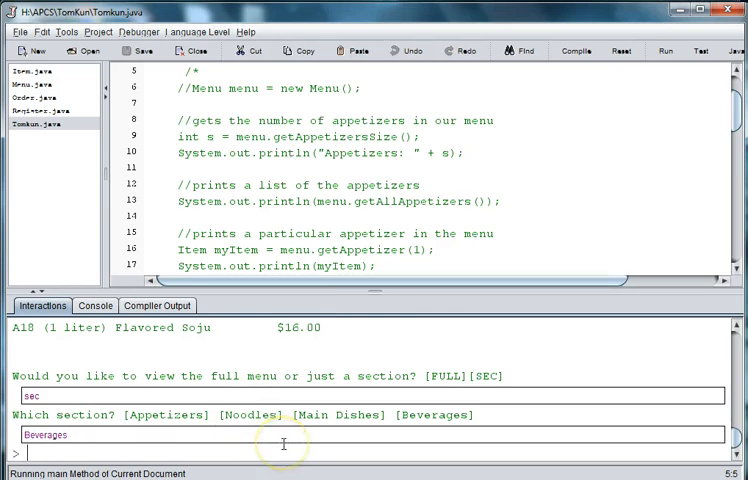